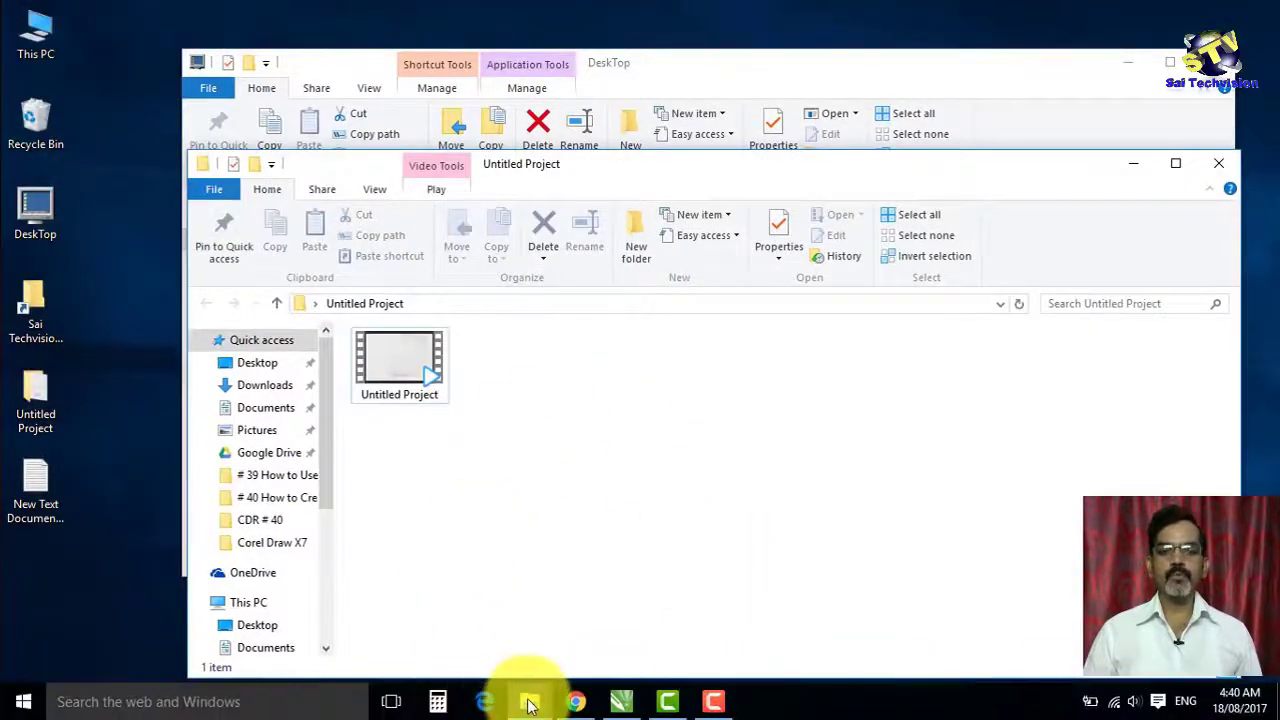
Step: Bring the Desktop folder window to the front, maximize it, and switch to CorelDRAW X7
{"action": "mouse_move", "coordinate": [529, 700]}
{"action": "left_click", "coordinate": [365, 572]}
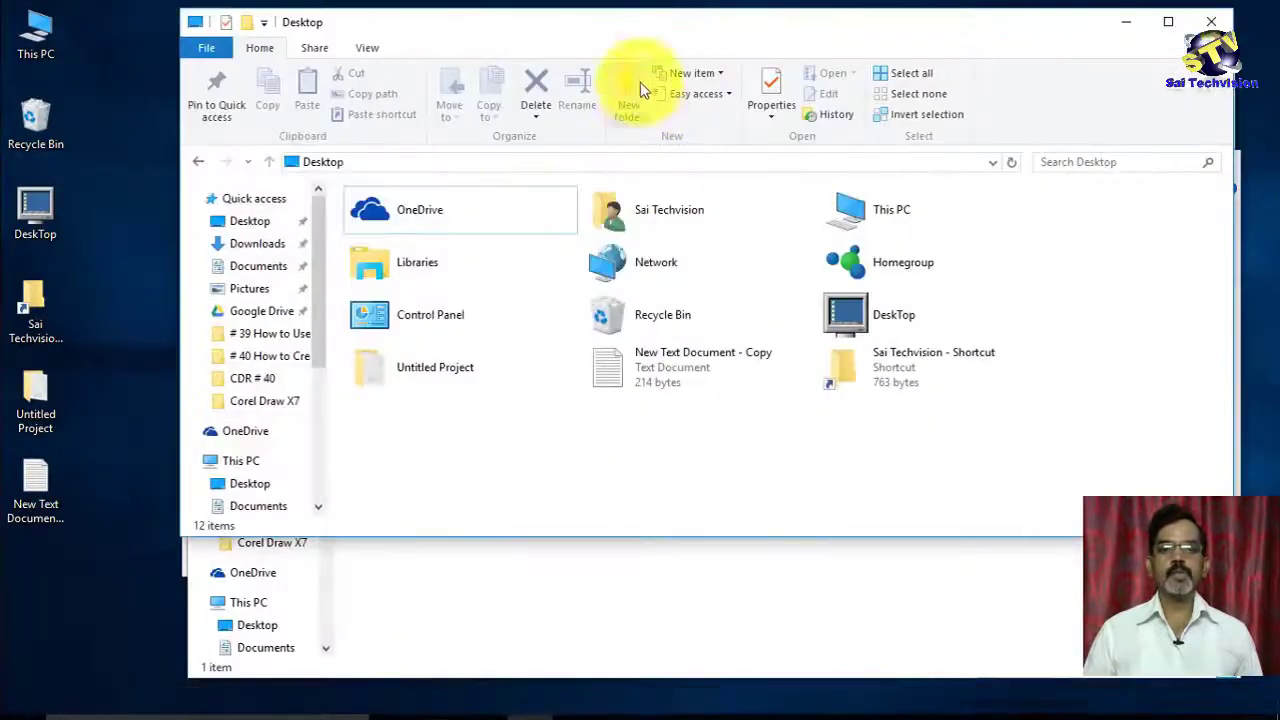
{"action": "double_click", "coordinate": [651, 23]}
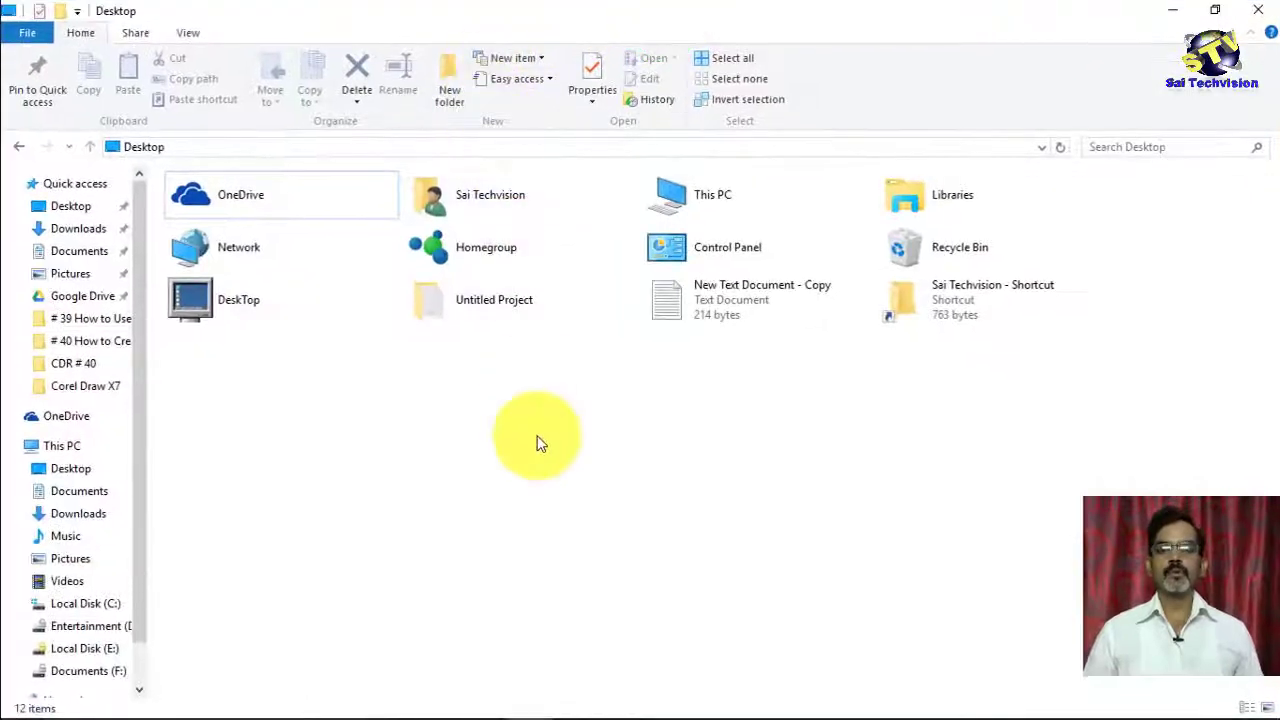
{"action": "left_click", "coordinate": [617, 704]}
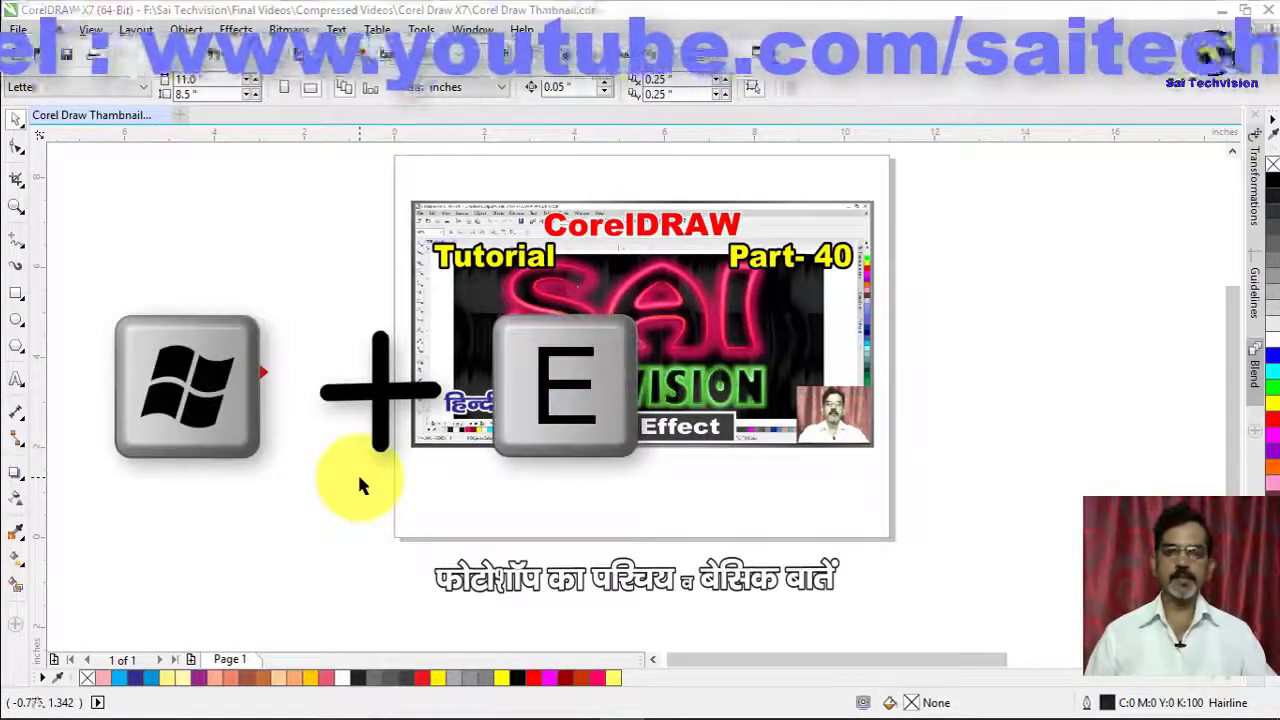
Step: Open a new File Explorer window, browse to the Documents (F:) drive, and minimize the window
{"action": "key", "text": "super+e"}
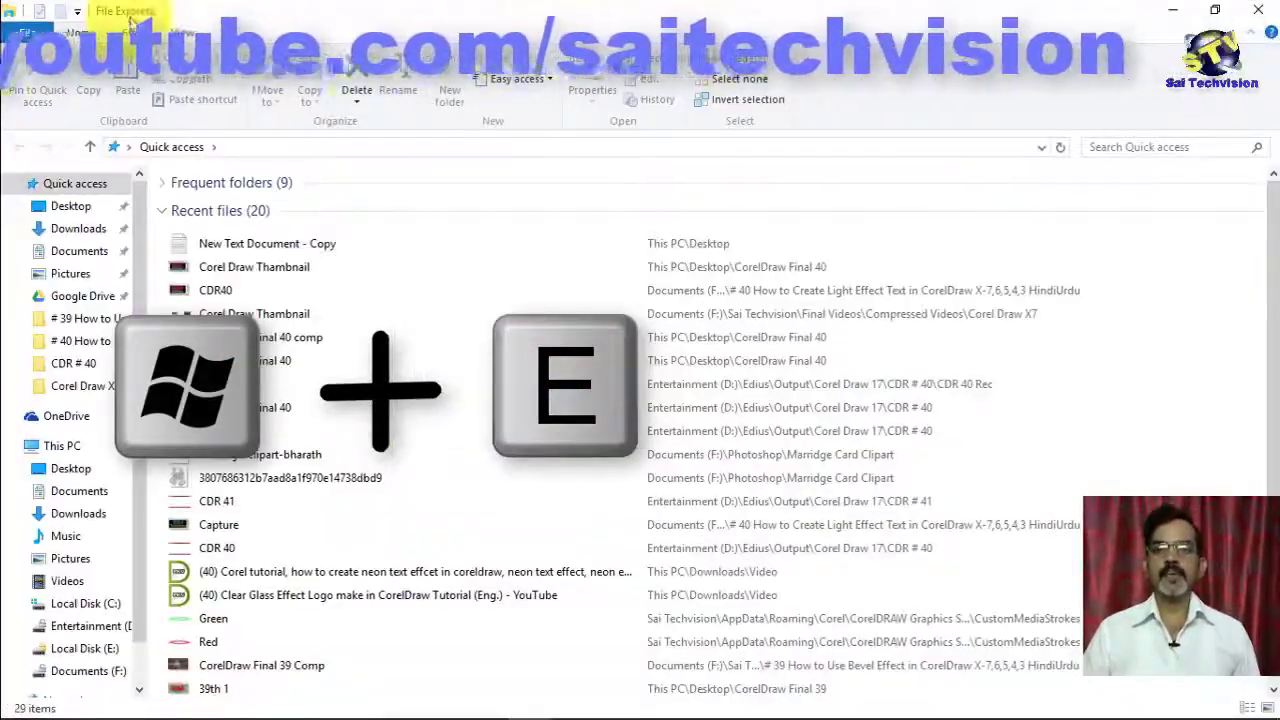
{"action": "left_click", "coordinate": [143, 302]}
{"action": "scroll", "coordinate": [110, 365], "scroll_direction": "down", "scroll_amount": 1}
{"action": "left_click", "coordinate": [88, 615]}
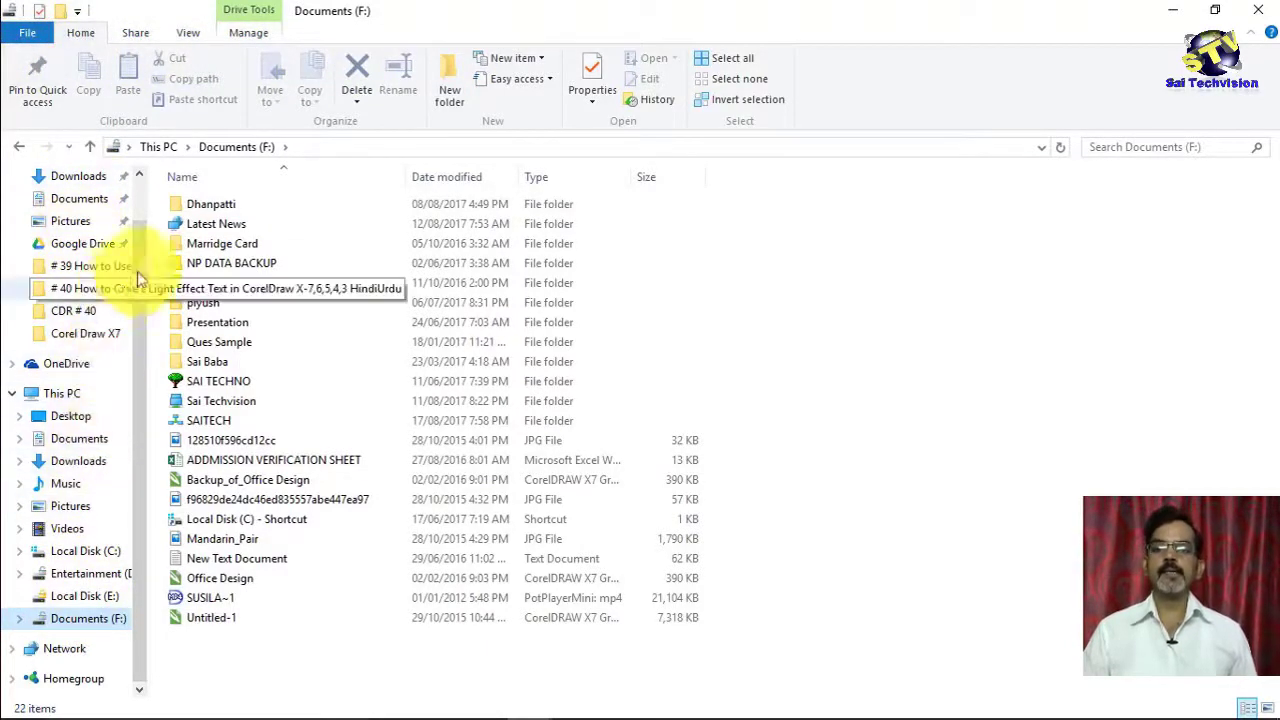
{"action": "left_click_drag", "start_coordinate": [136, 295], "coordinate": [142, 316]}
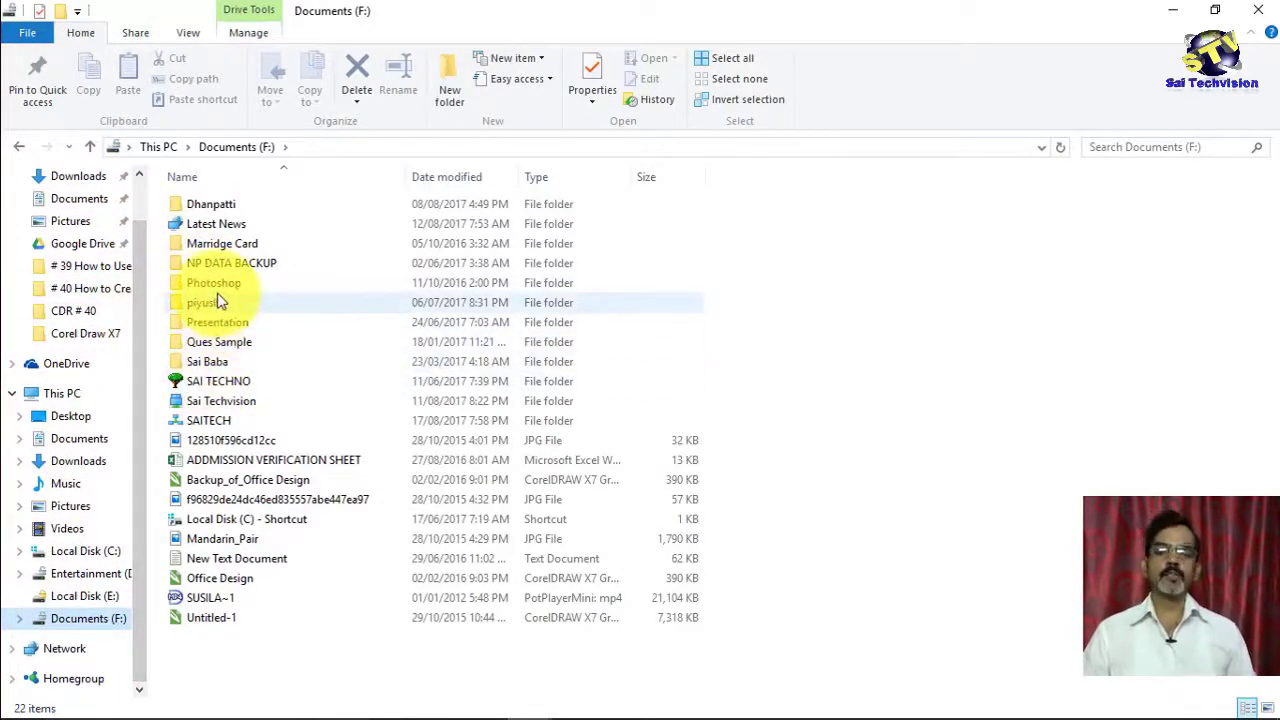
{"action": "left_click", "coordinate": [1173, 12]}
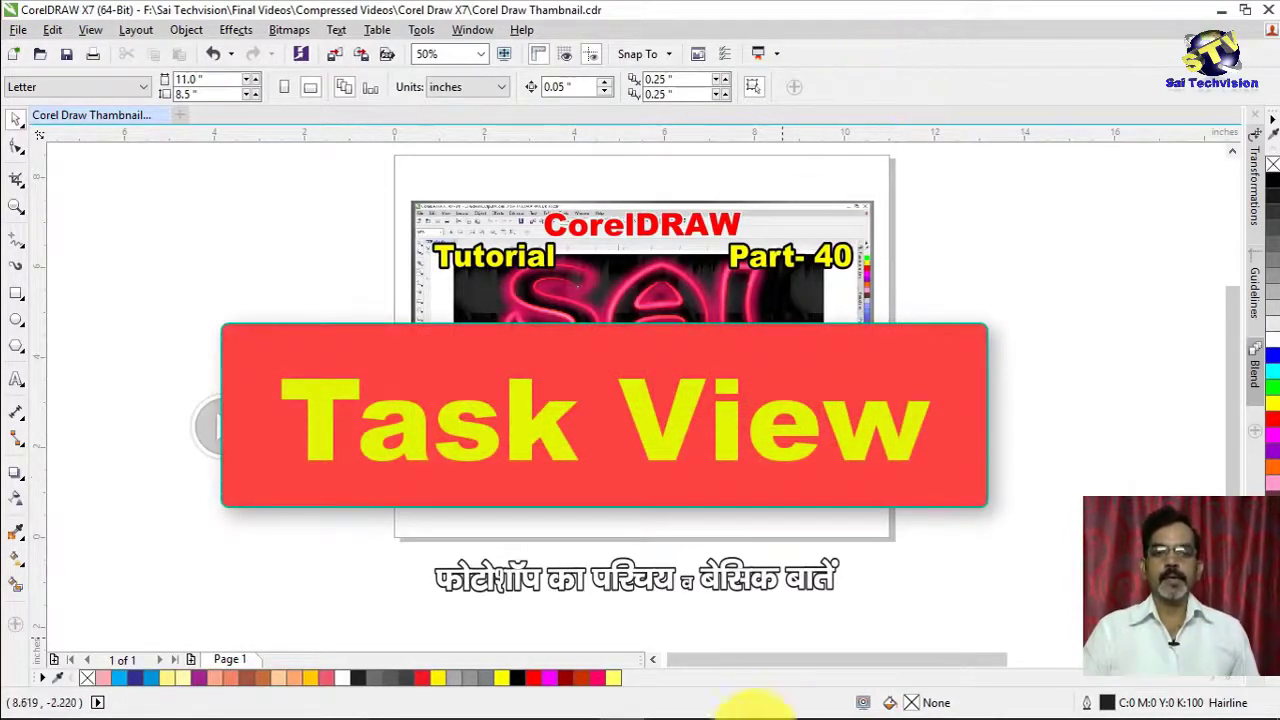
Step: View all open windows and virtual desktops in Task View and close it without switching
{"action": "mouse_move", "coordinate": [680, 715]}
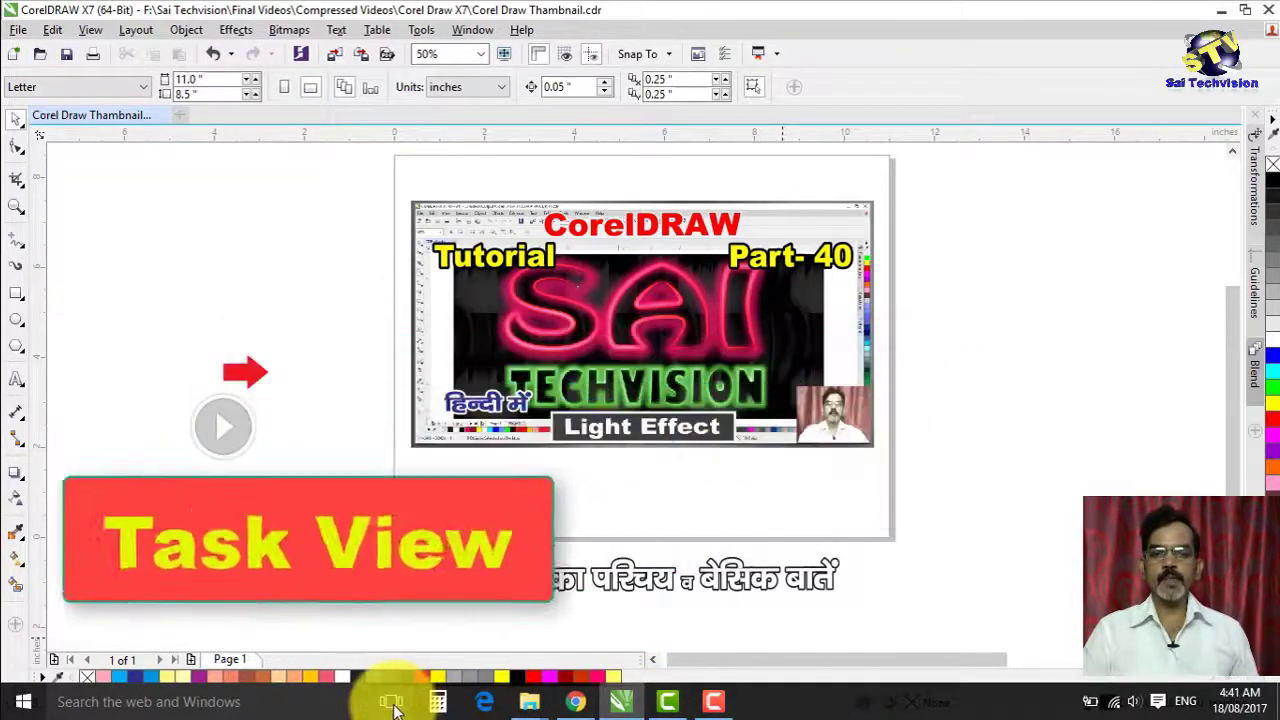
{"action": "left_click", "coordinate": [396, 703]}
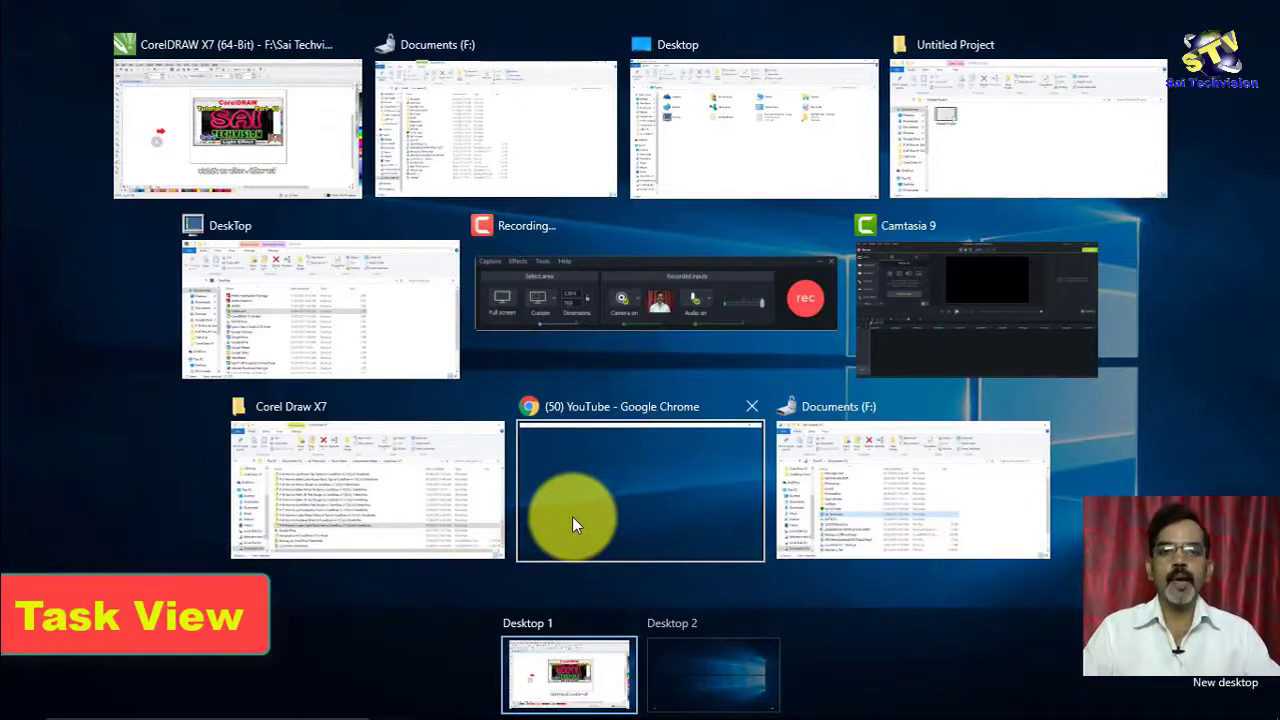
{"action": "key", "text": "Escape"}
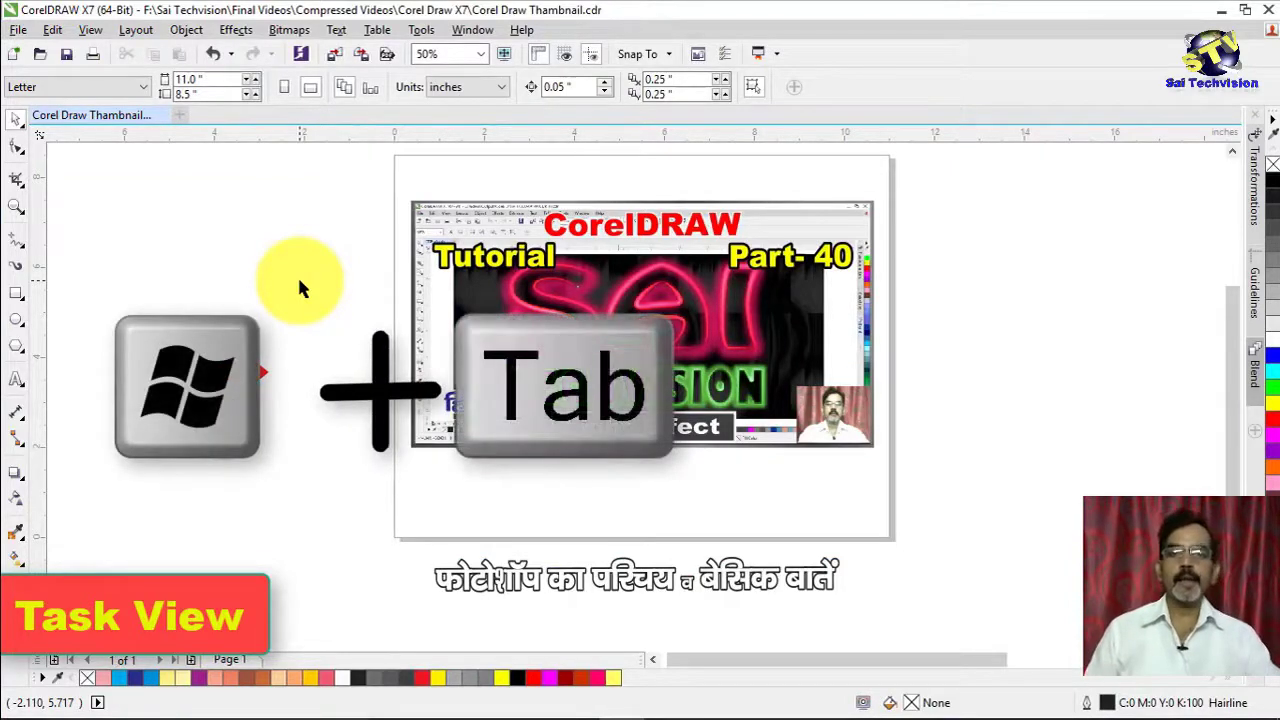
Step: Bring up Task View, move the highlight among the open window thumbnails, and switch to the maximized Documents (F:) window
{"action": "key", "text": "super+Tab"}
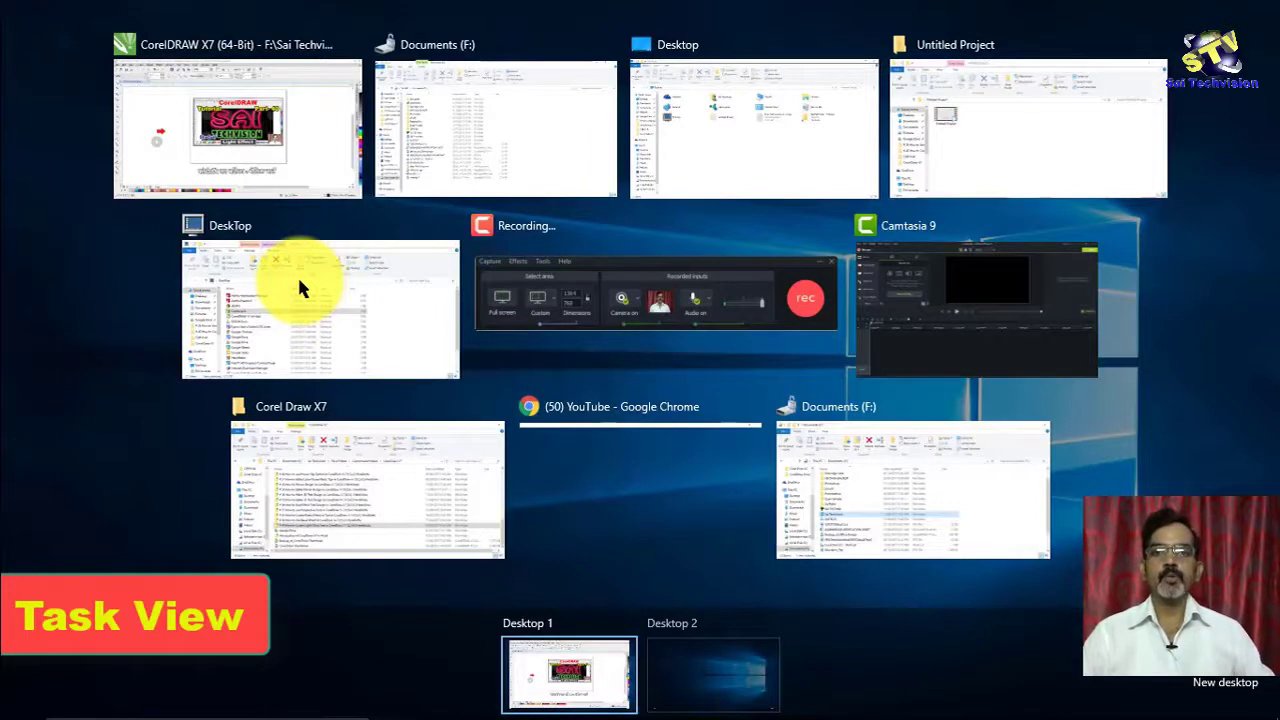
{"action": "key", "text": "Right"}
{"action": "key", "text": "Right"}
{"action": "key", "text": "Right"}
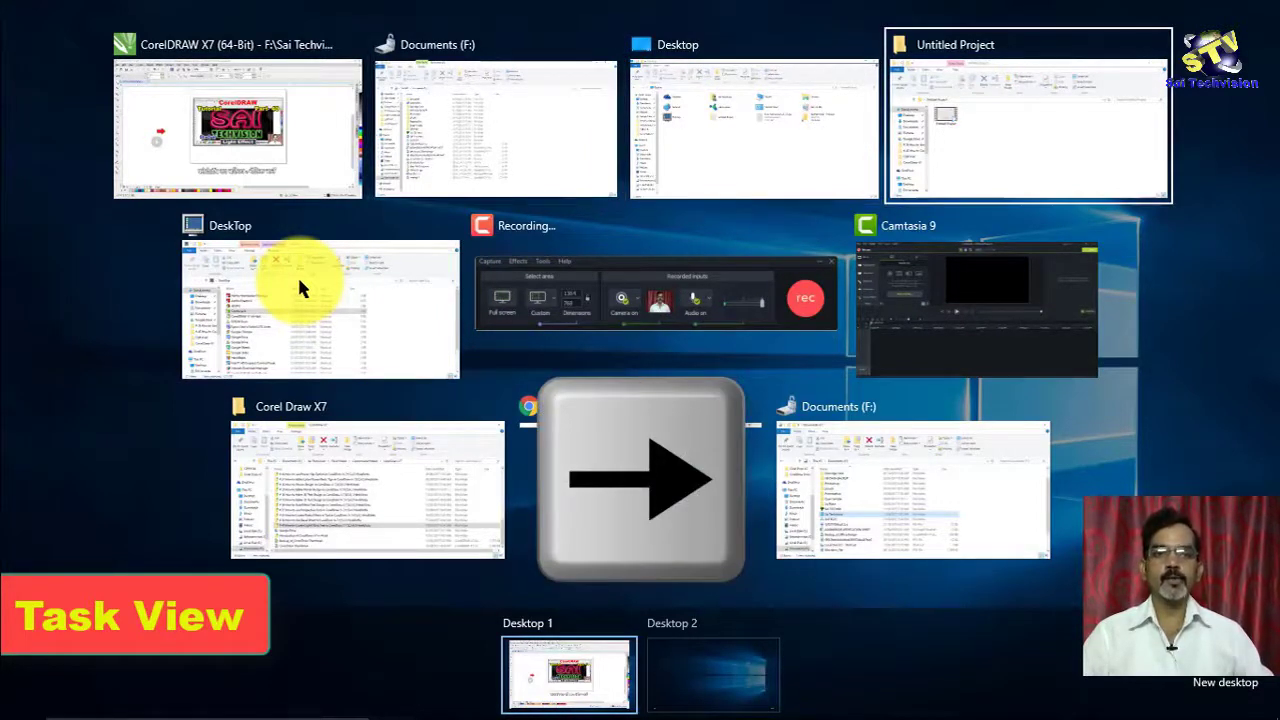
{"action": "key", "text": "Left"}
{"action": "key", "text": "Left"}
{"action": "key", "text": "Left"}
{"action": "key", "text": "Down"}
{"action": "key", "text": "Down"}
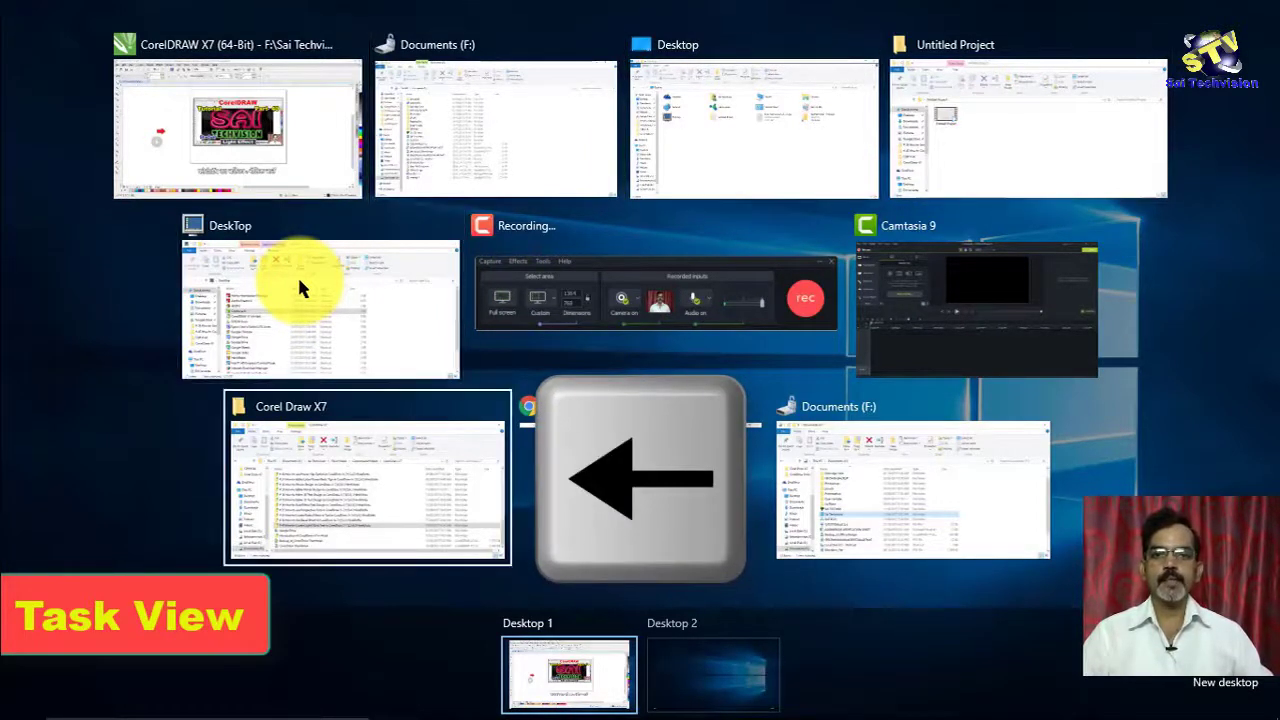
{"action": "key", "text": "Up"}
{"action": "key", "text": "Right"}
{"action": "key", "text": "Right"}
{"action": "key", "text": "Down"}
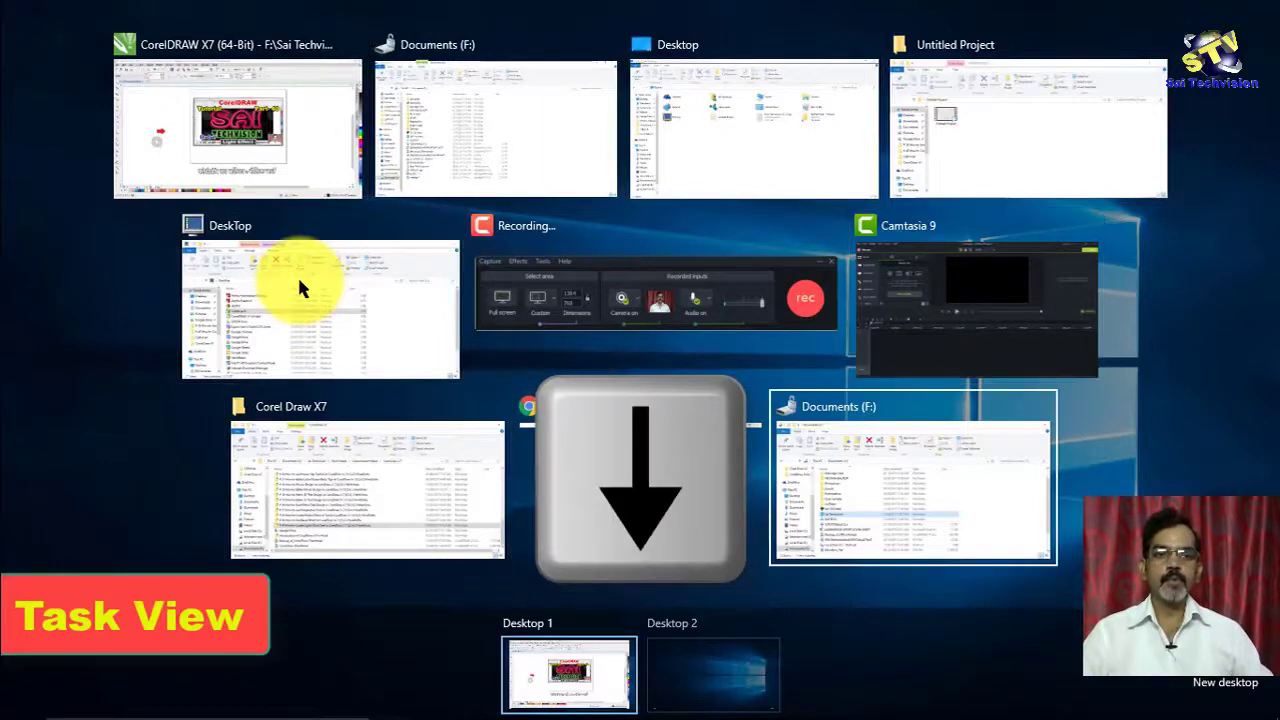
{"action": "key", "text": "Left"}
{"action": "key", "text": "Left"}
{"action": "key", "text": "Up"}
{"action": "key", "text": "Up"}
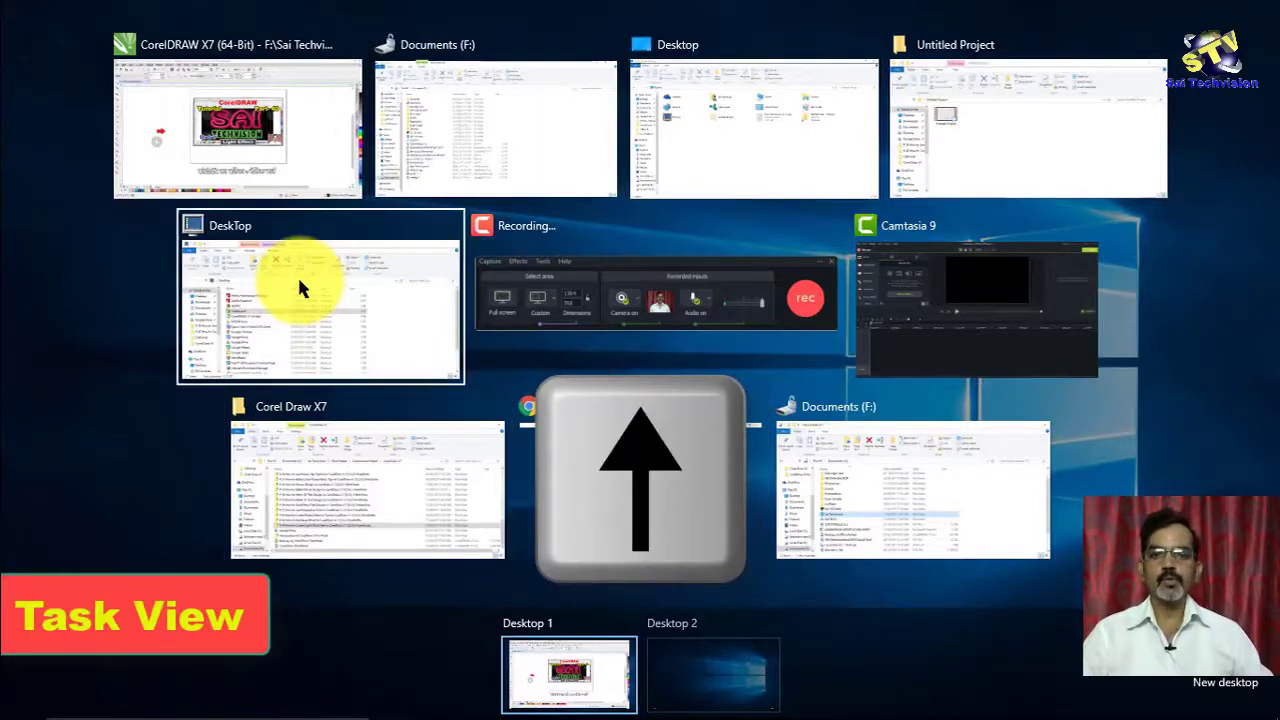
{"action": "key", "text": "Right"}
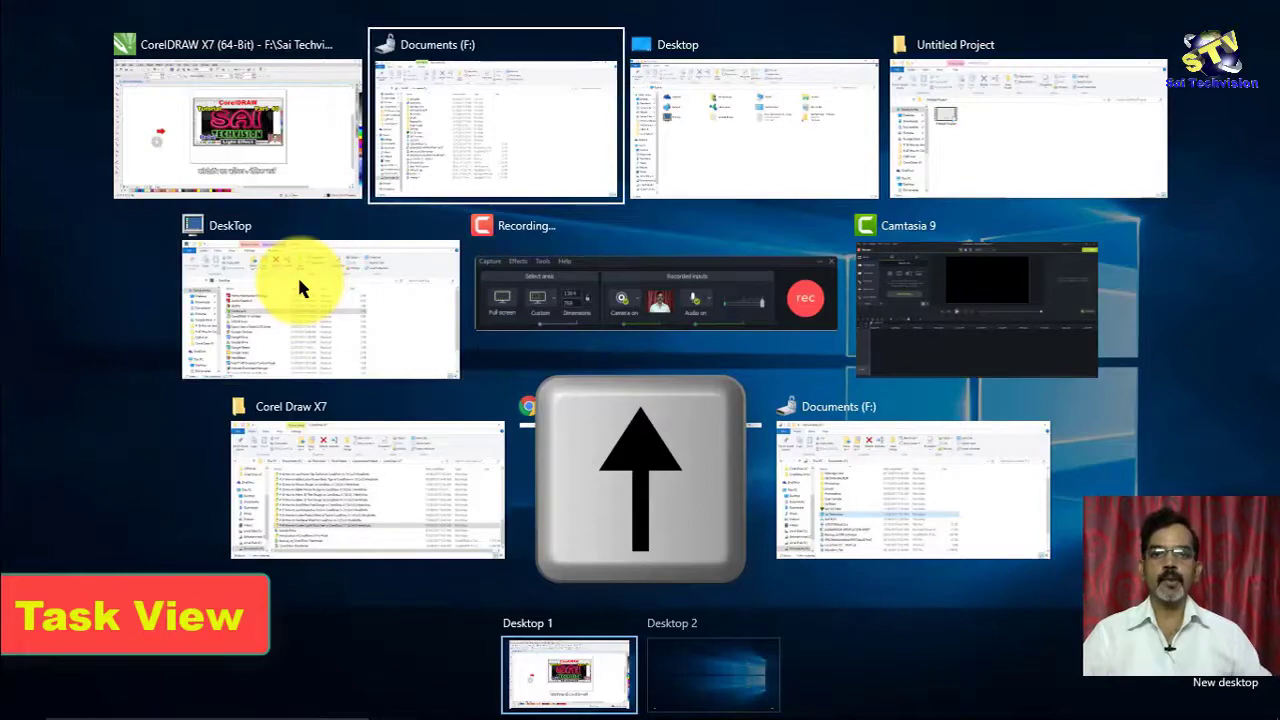
{"action": "key", "text": "Return"}
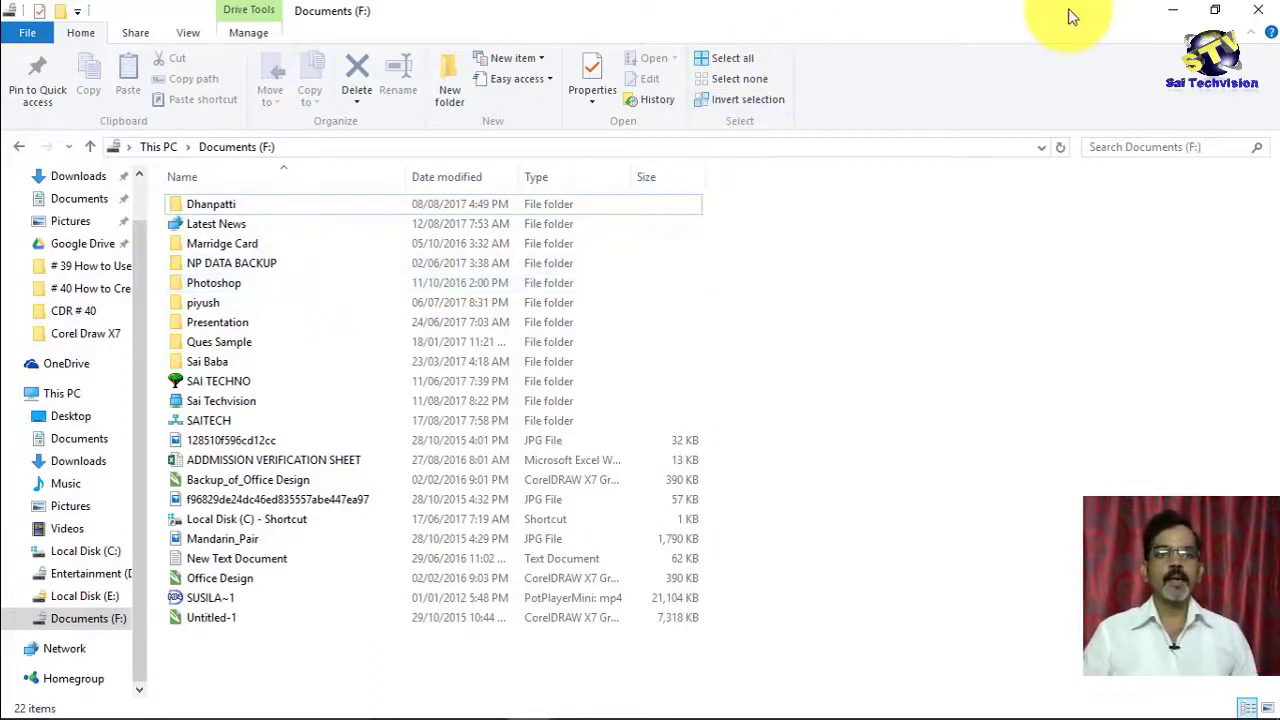
Step: Minimize Documents (F:) and place CorelDRAW on the left half of the screen with the DeskTop folder window filling the right half
{"action": "left_click", "coordinate": [1171, 12]}
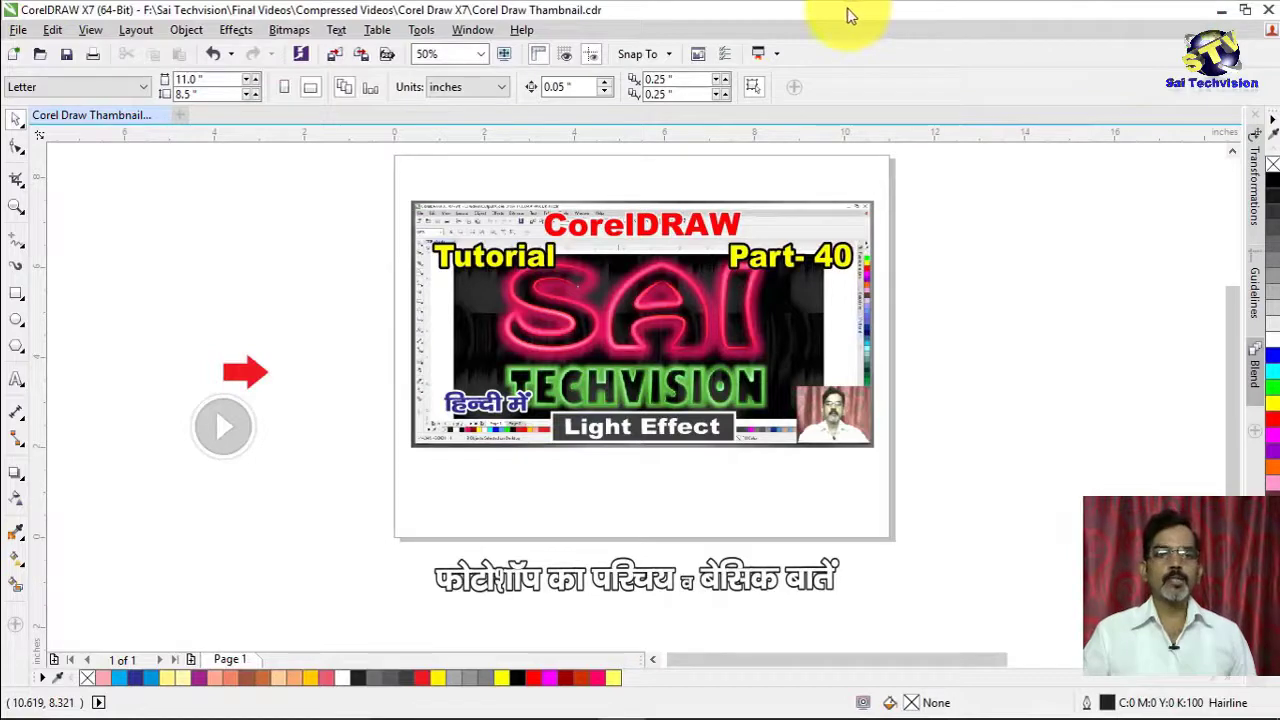
{"action": "left_click", "coordinate": [1245, 10]}
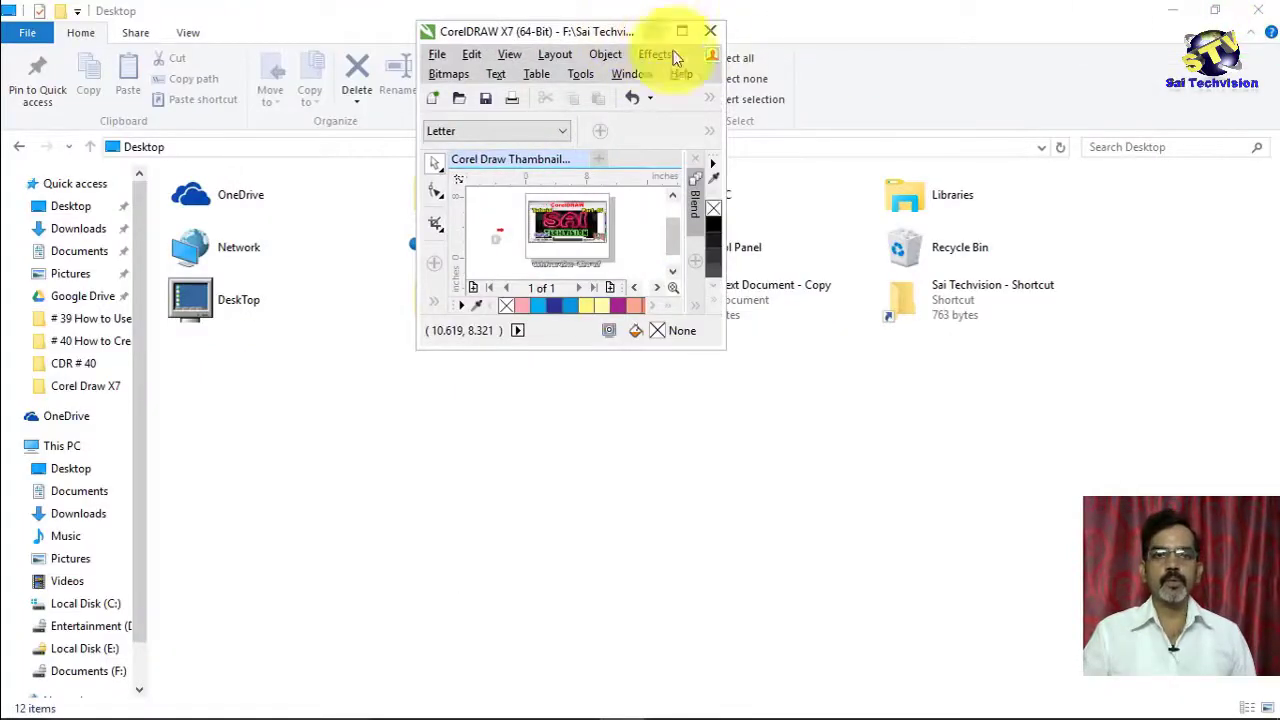
{"action": "left_click_drag", "start_coordinate": [723, 346], "coordinate": [912, 423]}
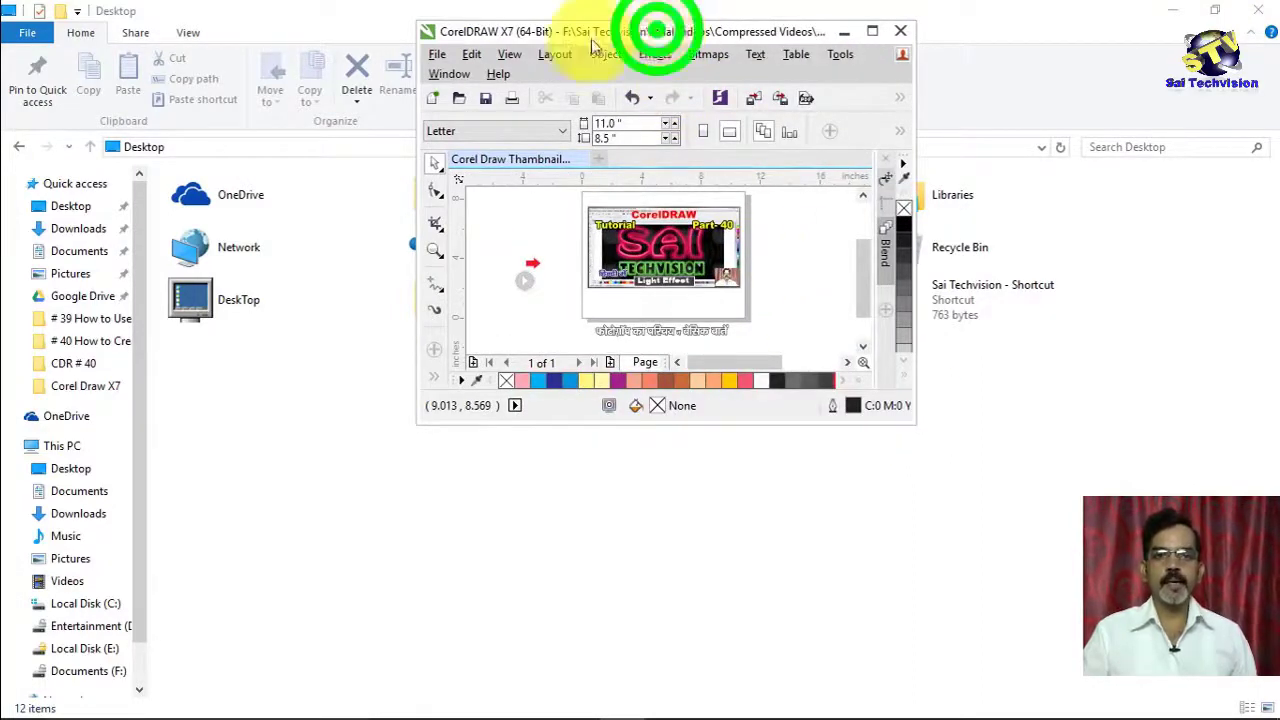
{"action": "left_click_drag", "start_coordinate": [657, 22], "coordinate": [5, 105]}
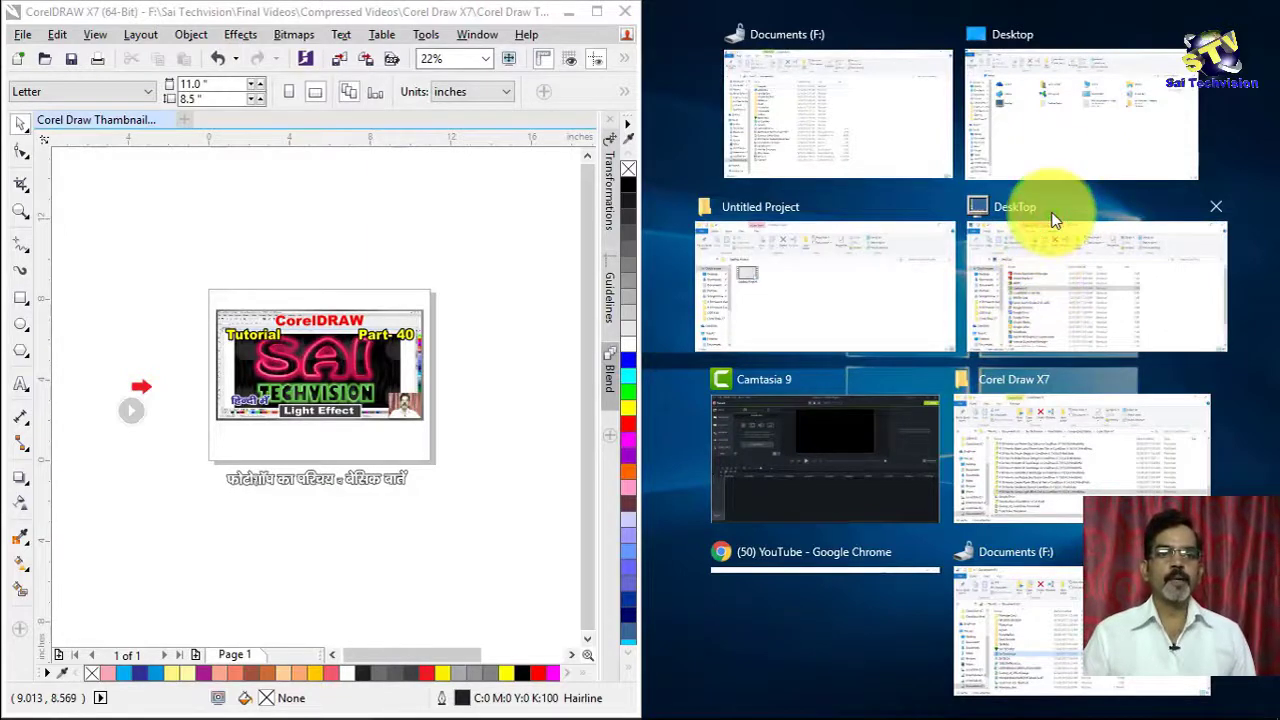
{"action": "left_click", "coordinate": [1052, 220]}
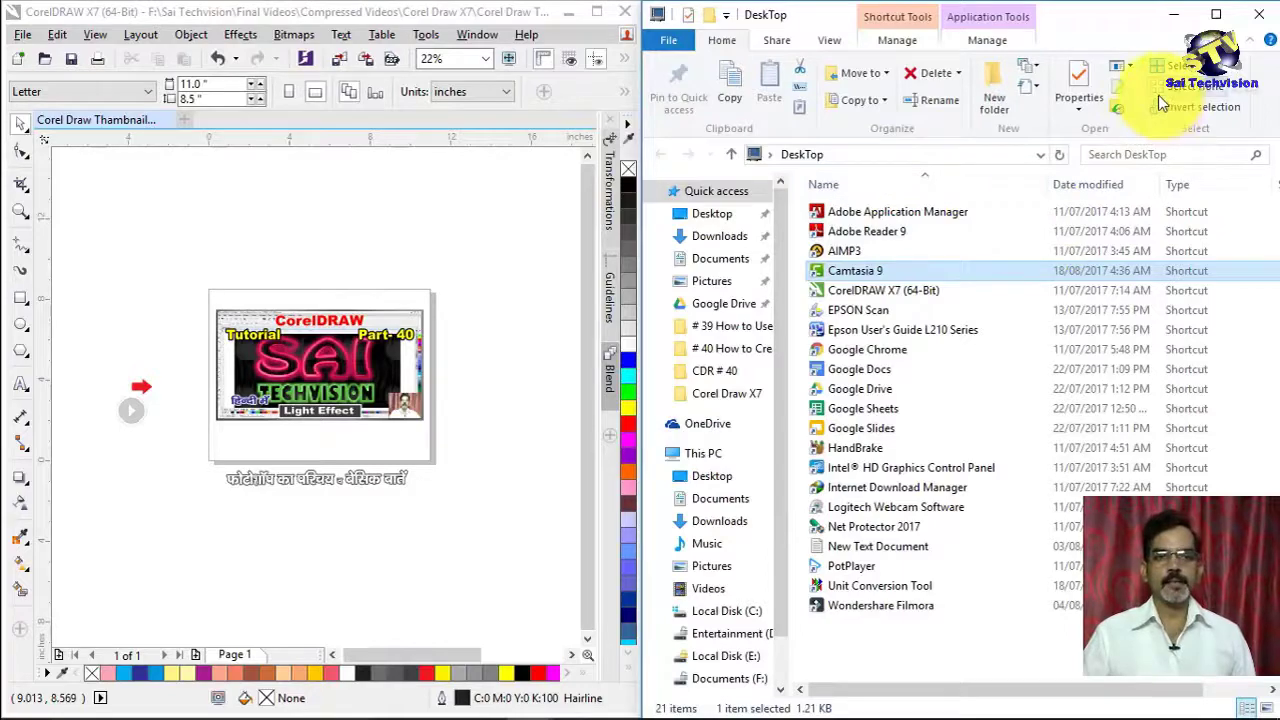
Step: Undock the DeskTop folder window, snap it to the upper-right quarter of the screen, and maximize it
{"action": "left_click_drag", "start_coordinate": [1106, 23], "coordinate": [1107, 108]}
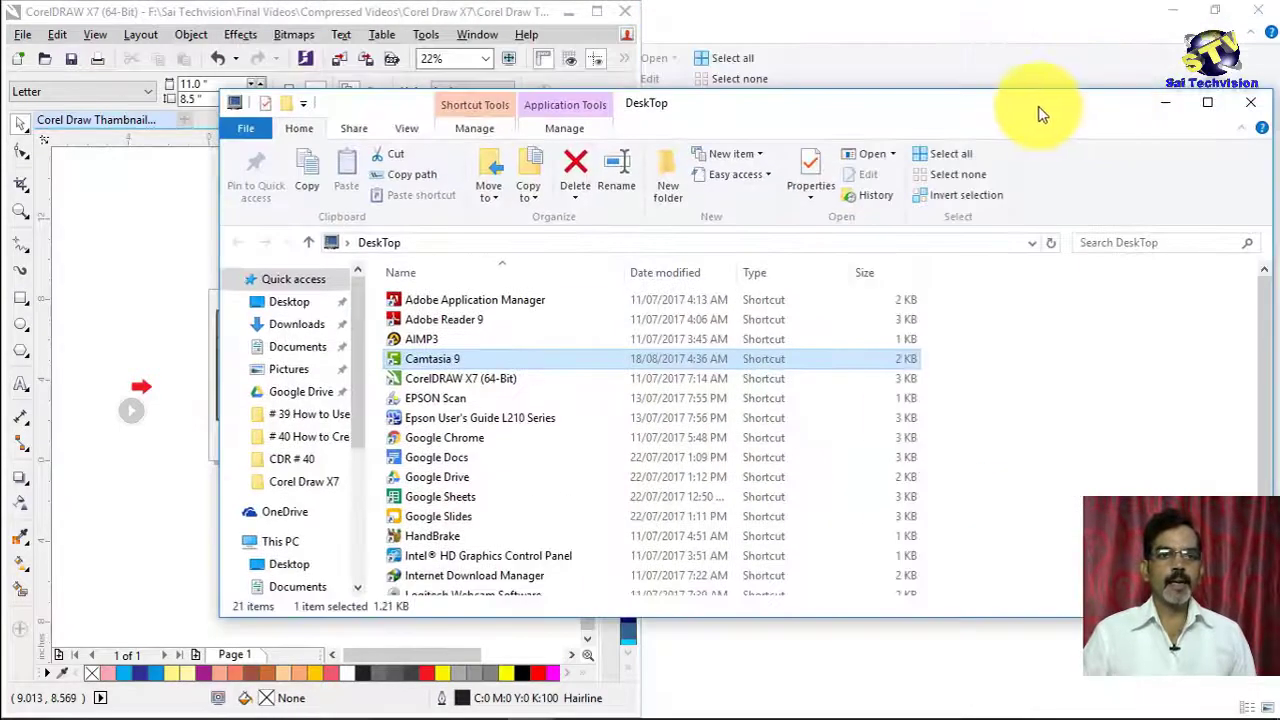
{"action": "left_click_drag", "start_coordinate": [990, 100], "coordinate": [1279, 6]}
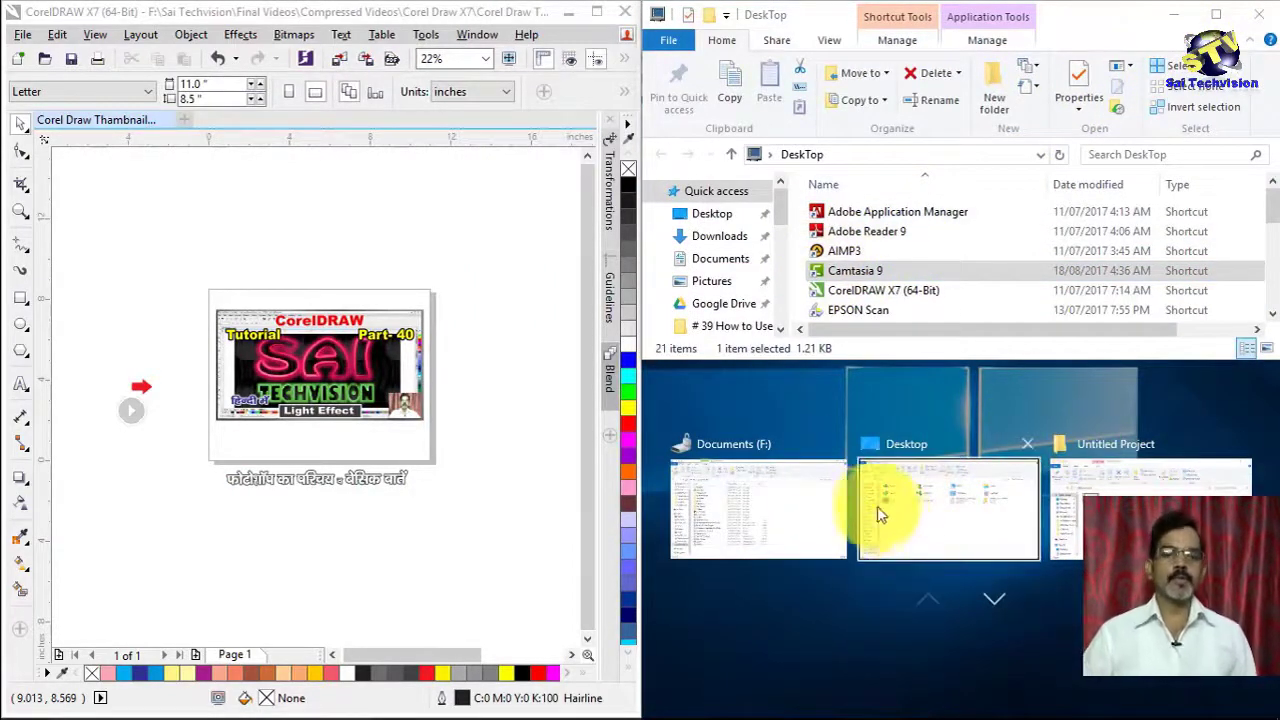
{"action": "left_click", "coordinate": [1215, 16]}
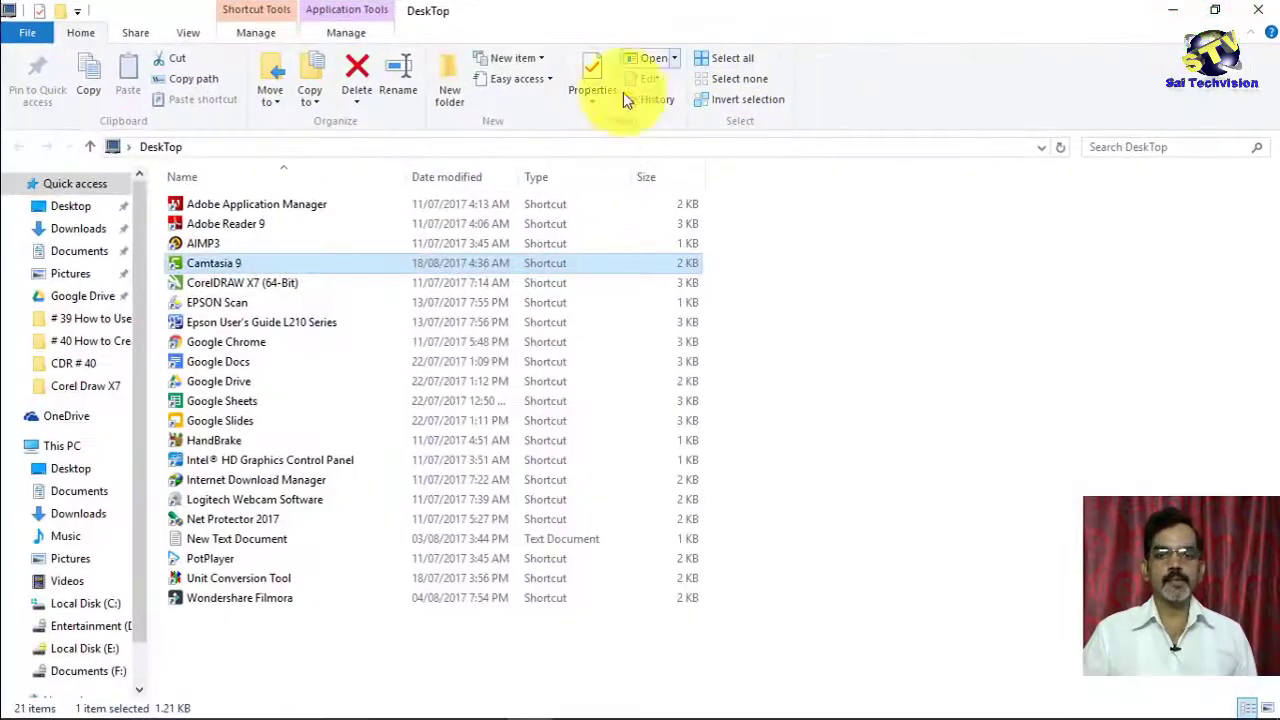
Step: Switch to CorelDRAW and cycle its window from maximized to restored size to minimized
{"action": "key", "text": "alt+Tab"}
{"action": "key", "text": "super+Up"}
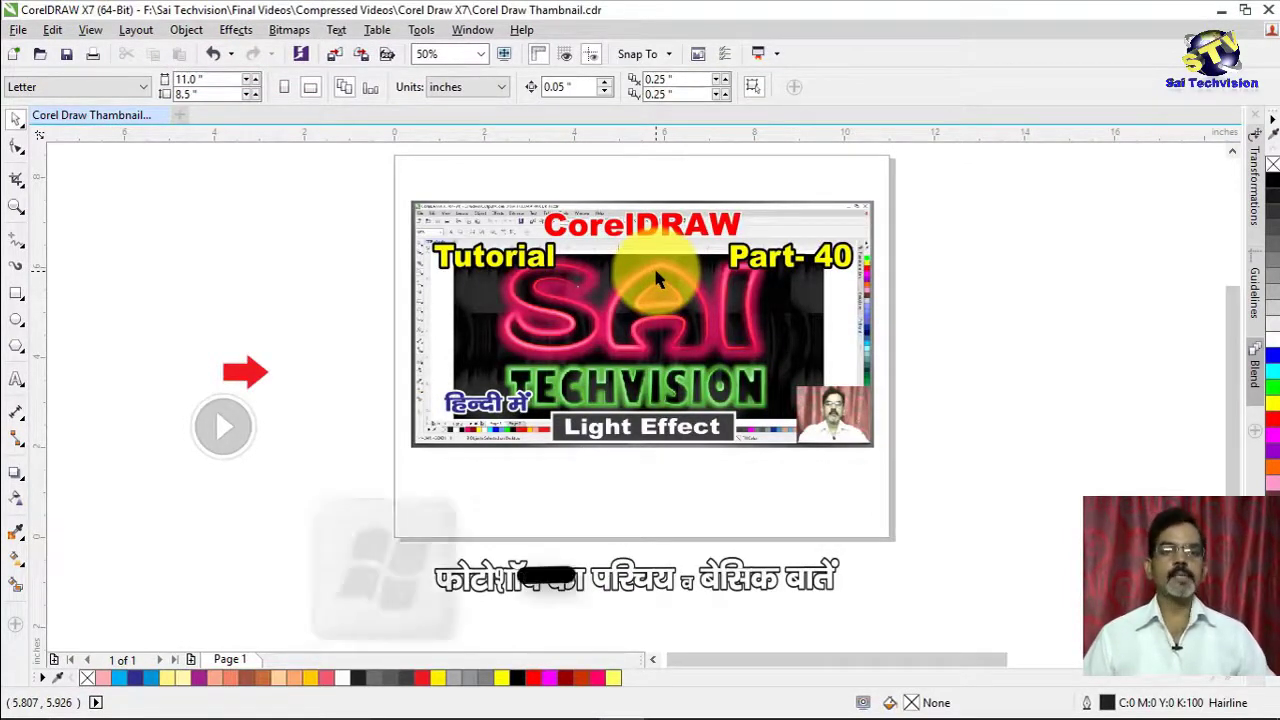
{"action": "key", "text": "super+Down"}
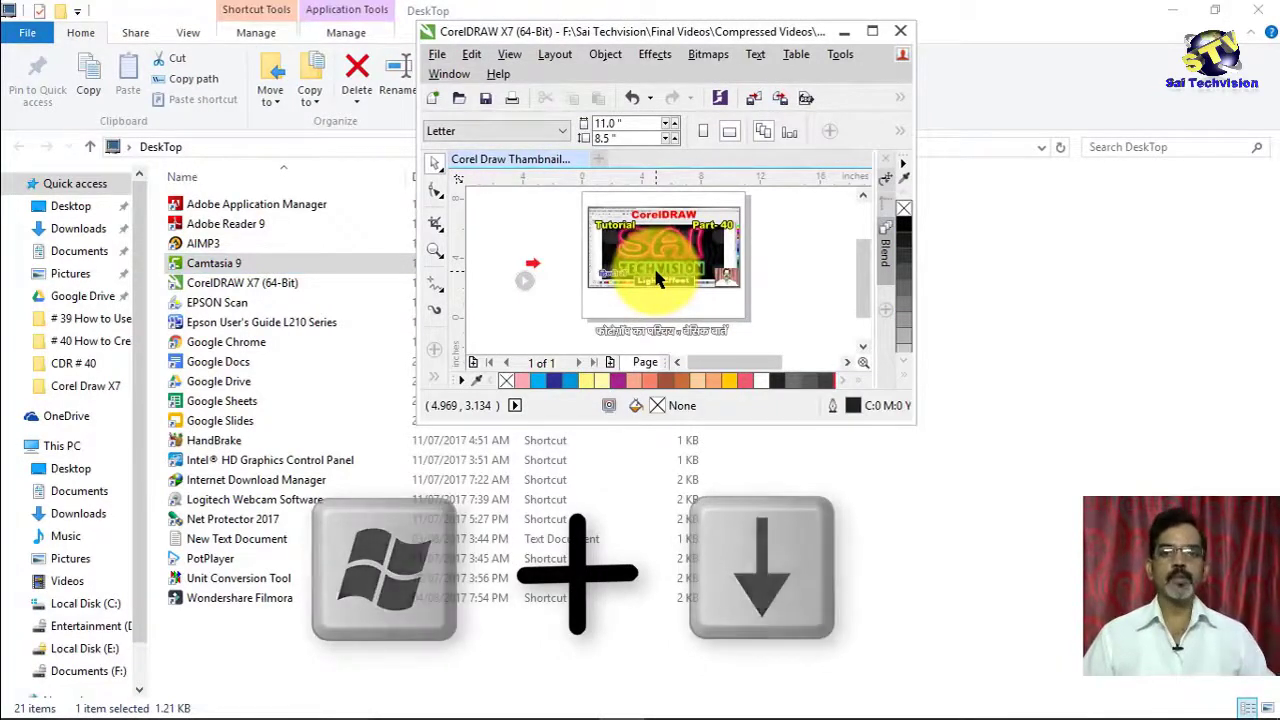
{"action": "key", "text": "super+Down"}
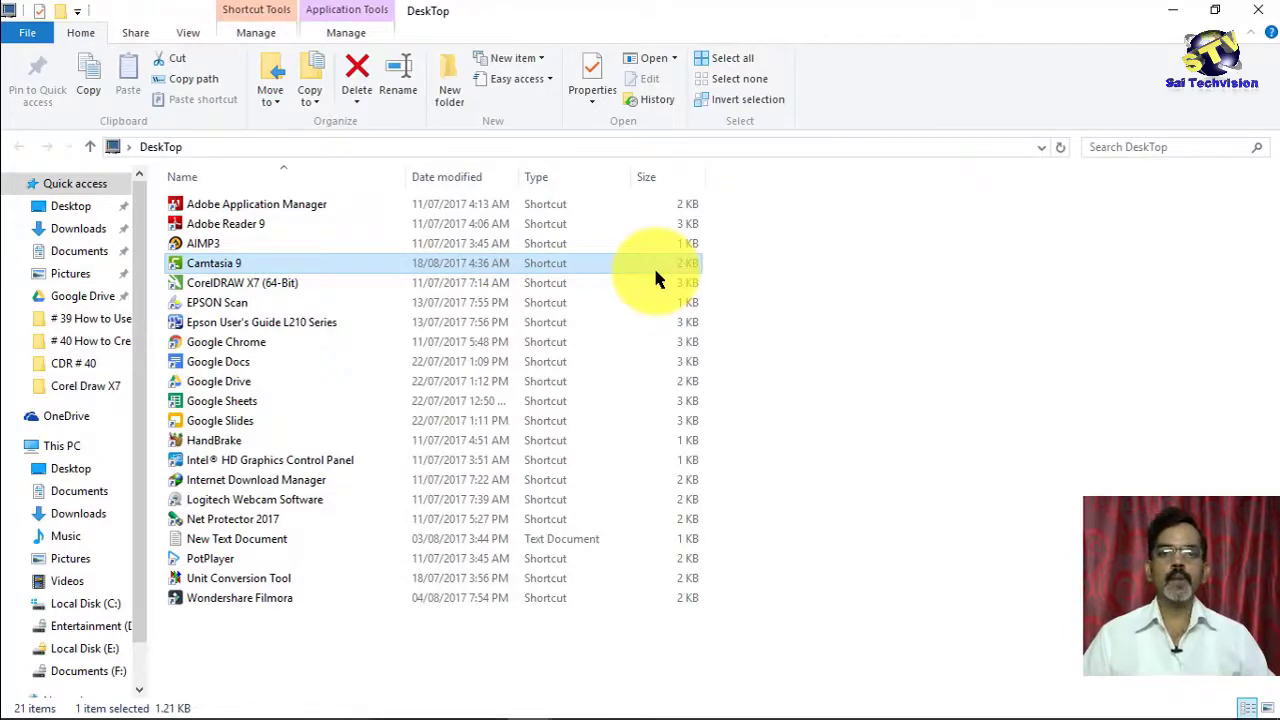
Step: Restore the maximized DeskTop folder window and snap it to the left half of the screen, dismissing the snap suggestions
{"action": "key", "text": "super+Down"}
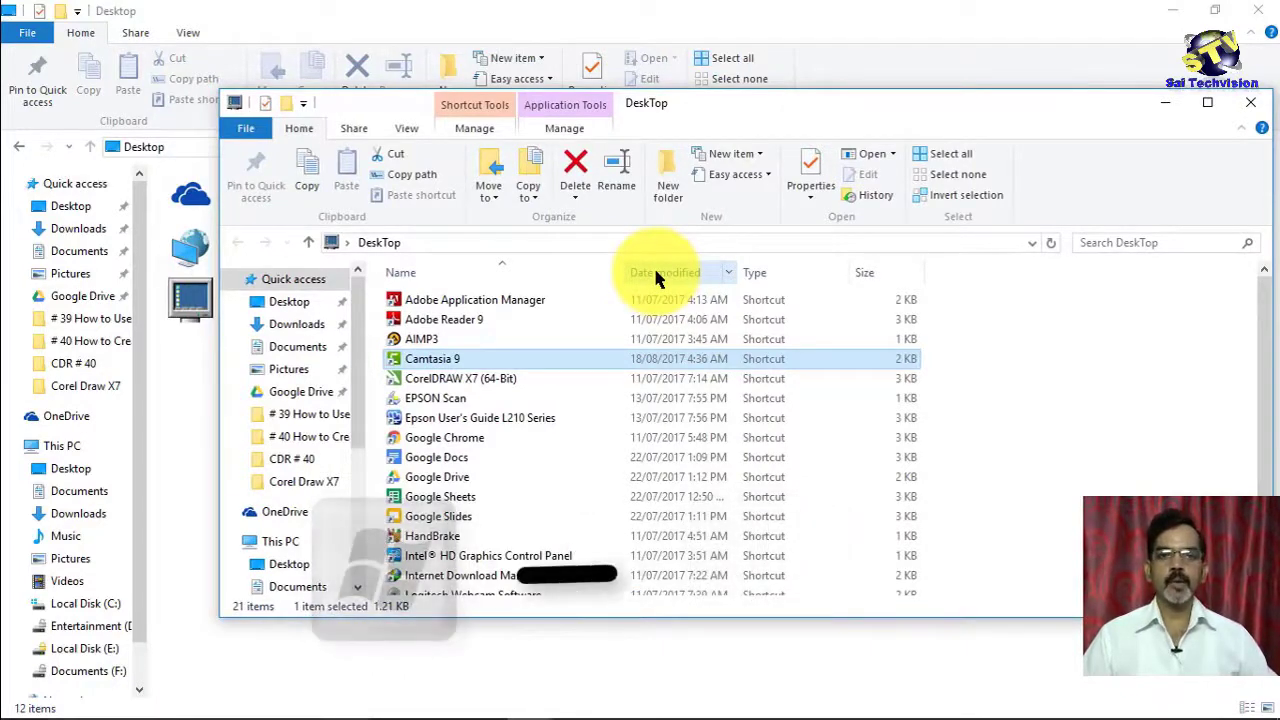
{"action": "key", "text": "super+Left"}
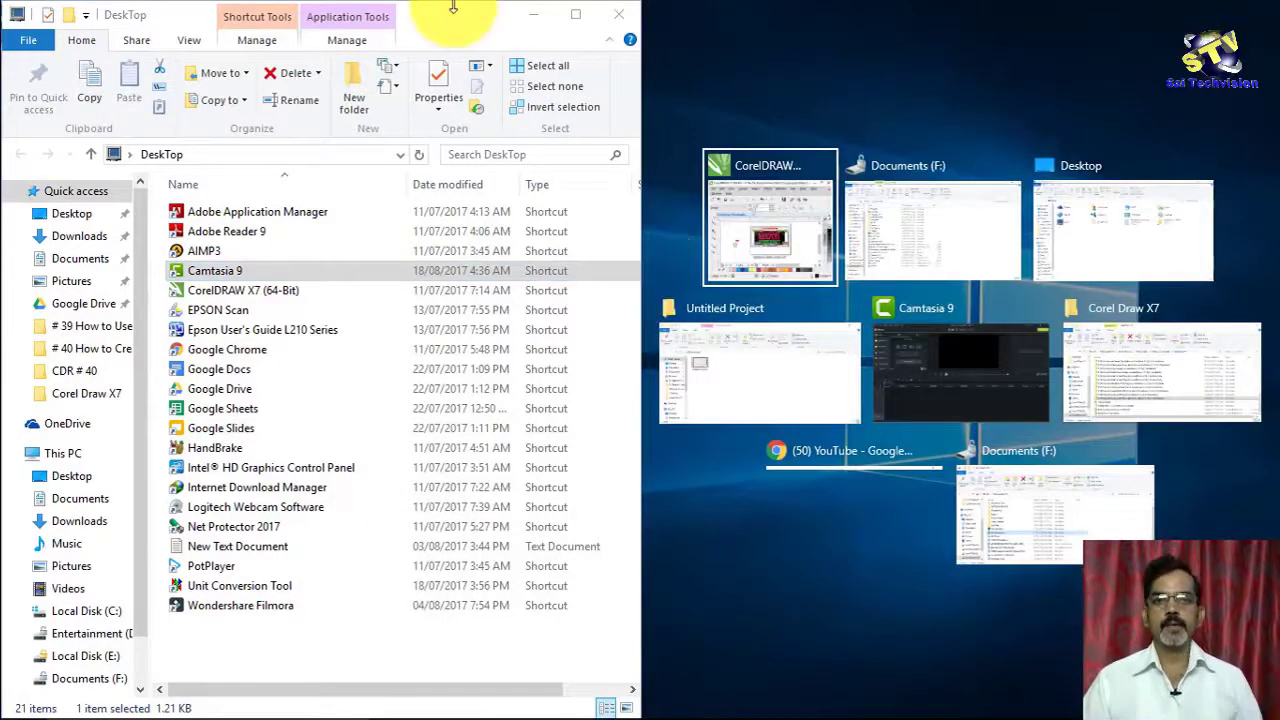
{"action": "left_click", "coordinate": [455, 25]}
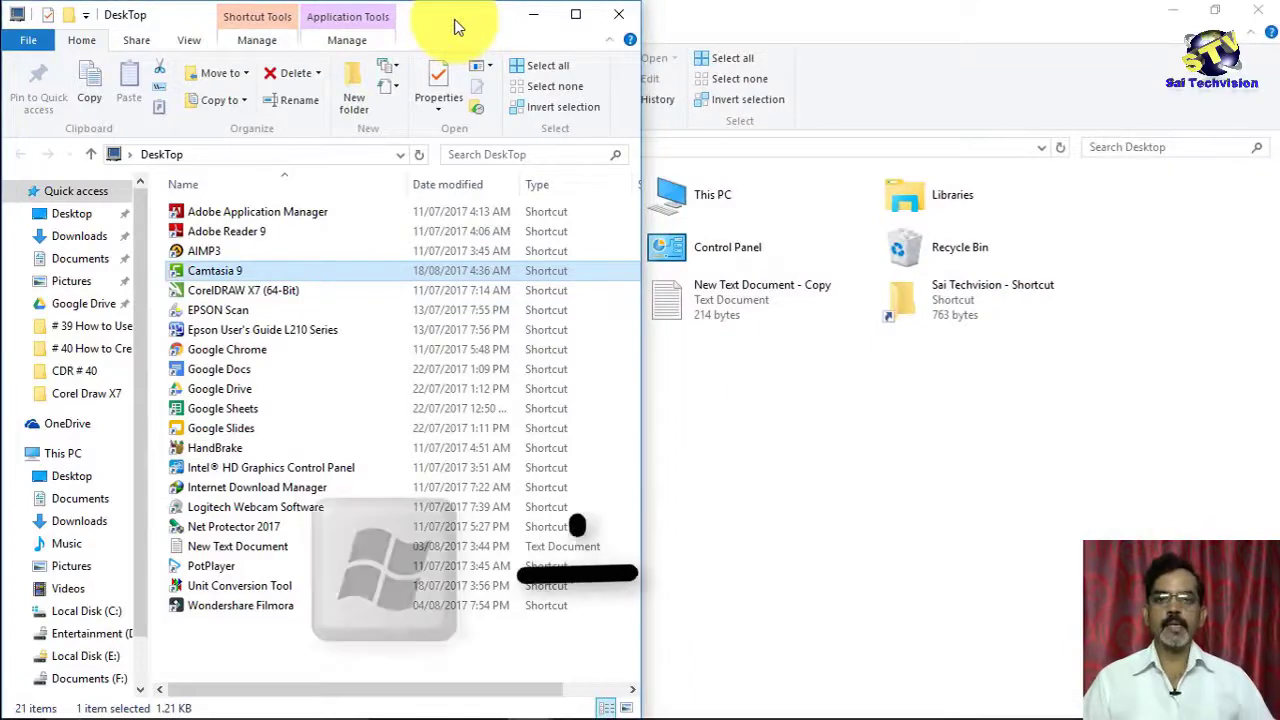
Step: Snap the DeskTop folder window to the right half of the screen, shrink it to the upper-right quarter, and return it to full height
{"action": "key", "text": "super+Right"}
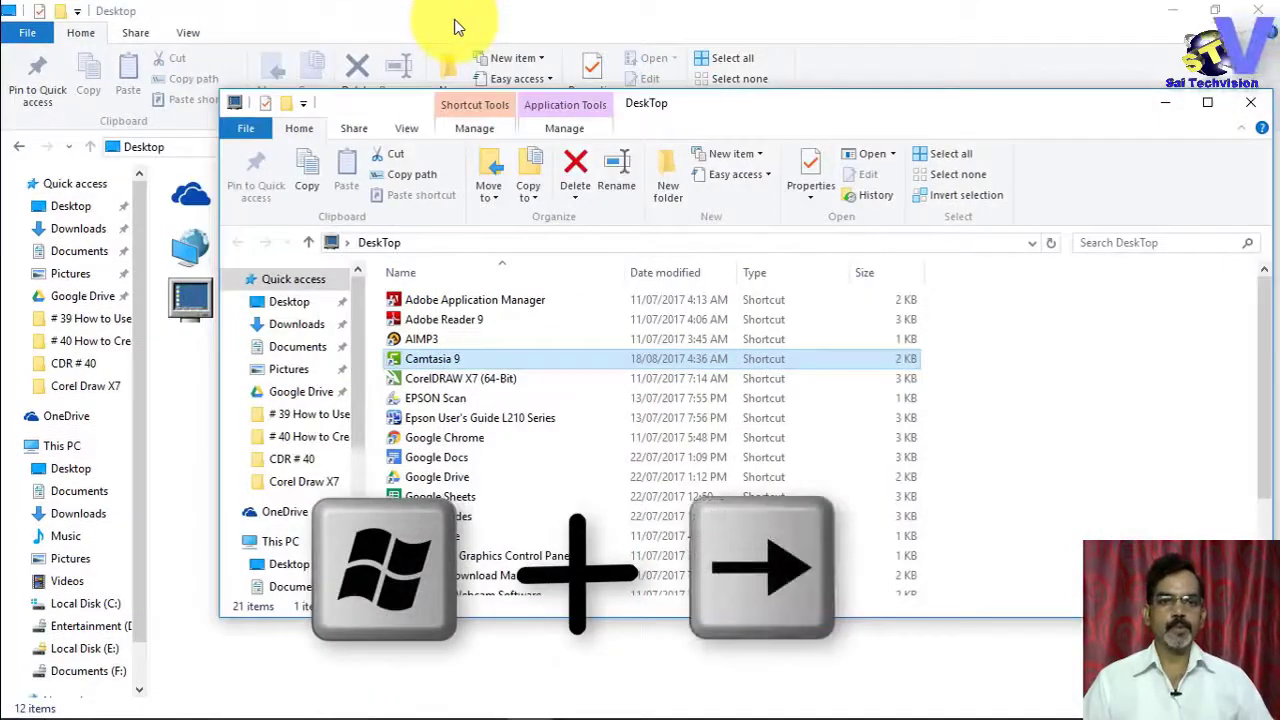
{"action": "key", "text": "super+Right"}
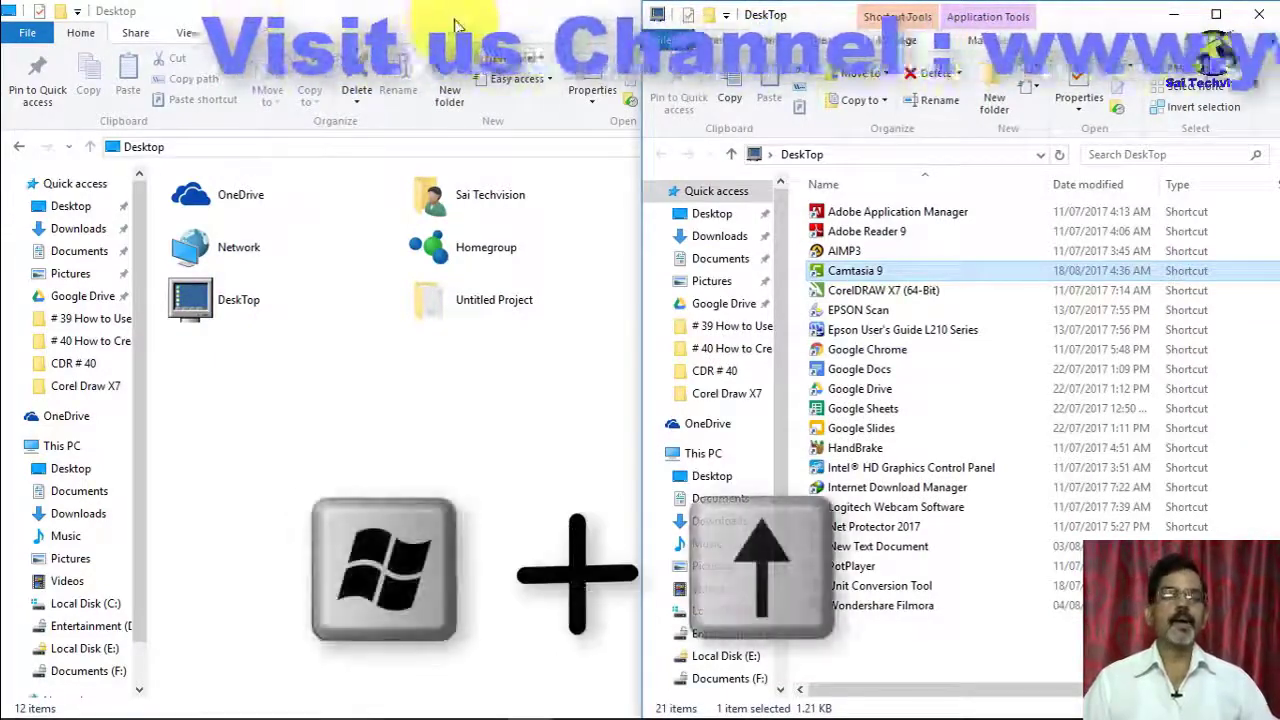
{"action": "key", "text": "super+Up"}
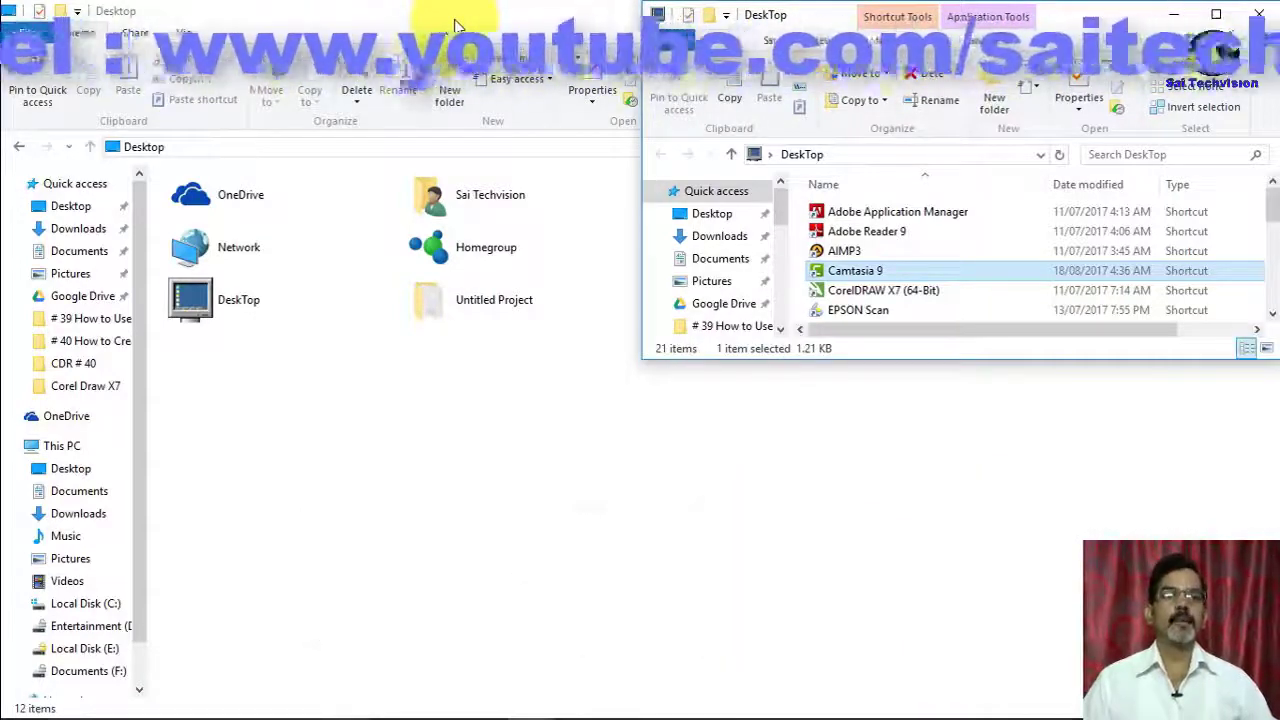
{"action": "key", "text": "super+Down"}
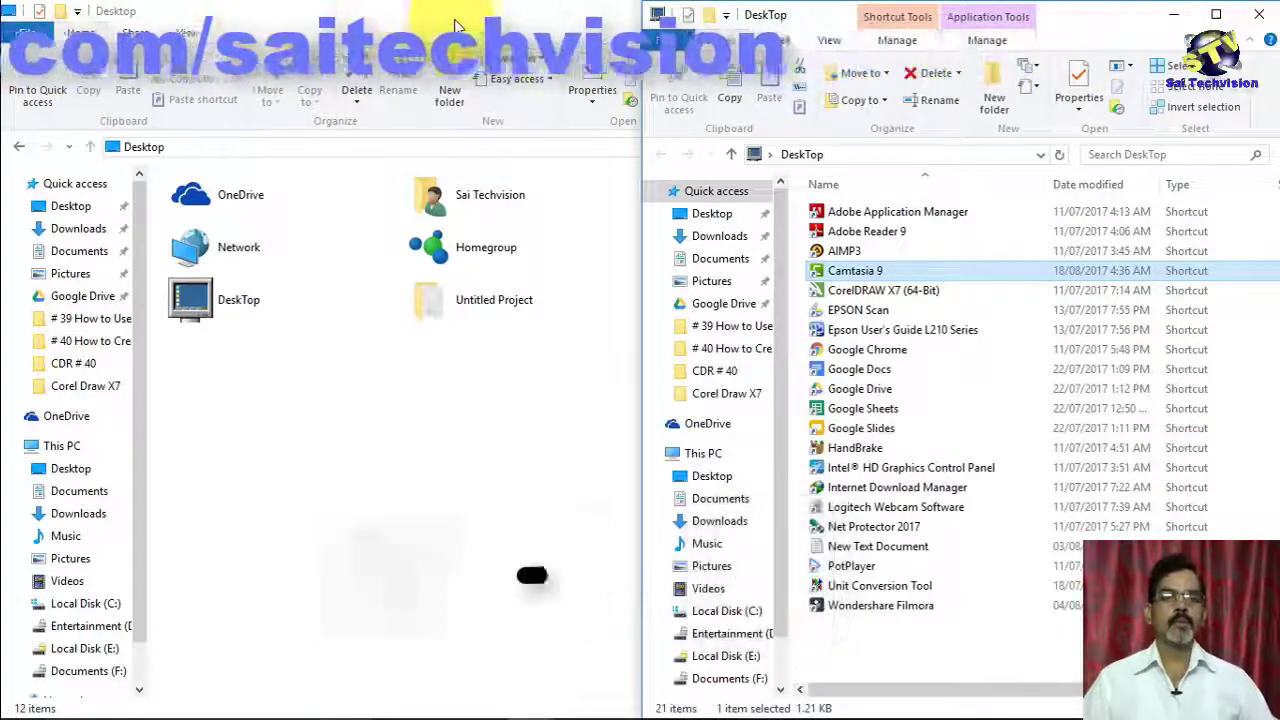
Step: Cycle the DeskTop folder window through lower-right quarter, right half, maximized and restored sizes, and minimize it
{"action": "key", "text": "super+Down"}
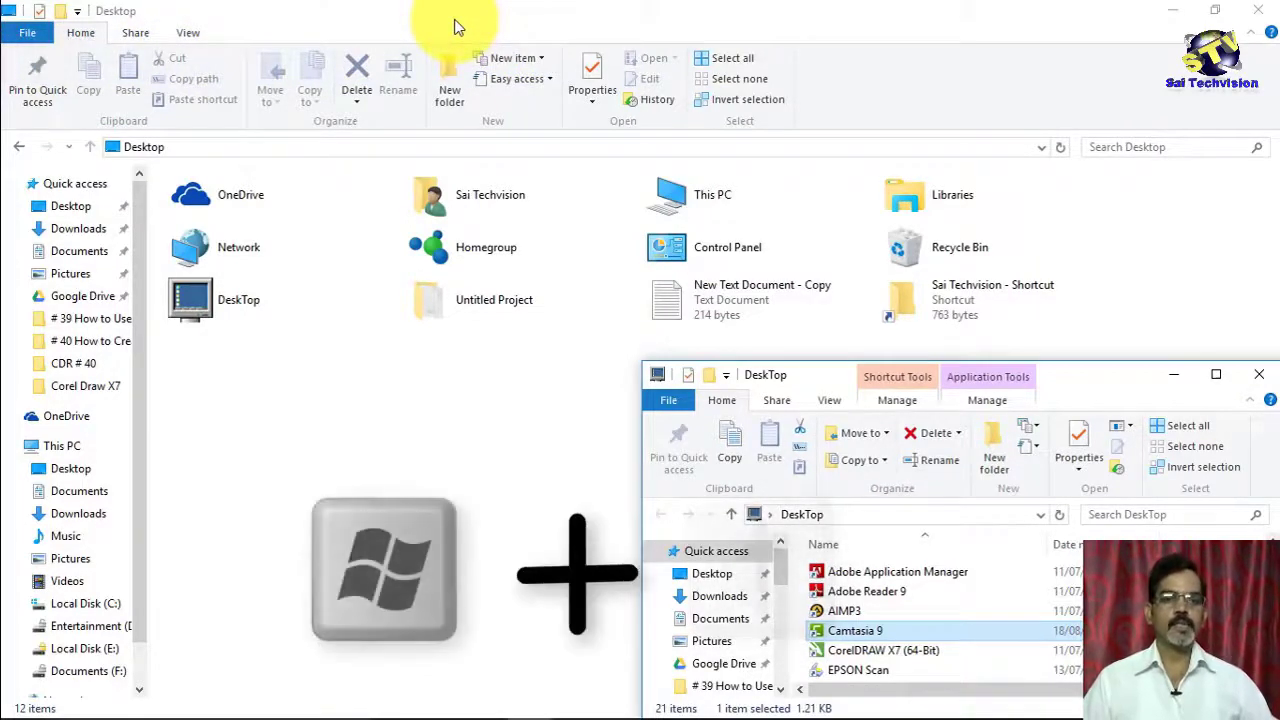
{"action": "key", "text": "super+Up"}
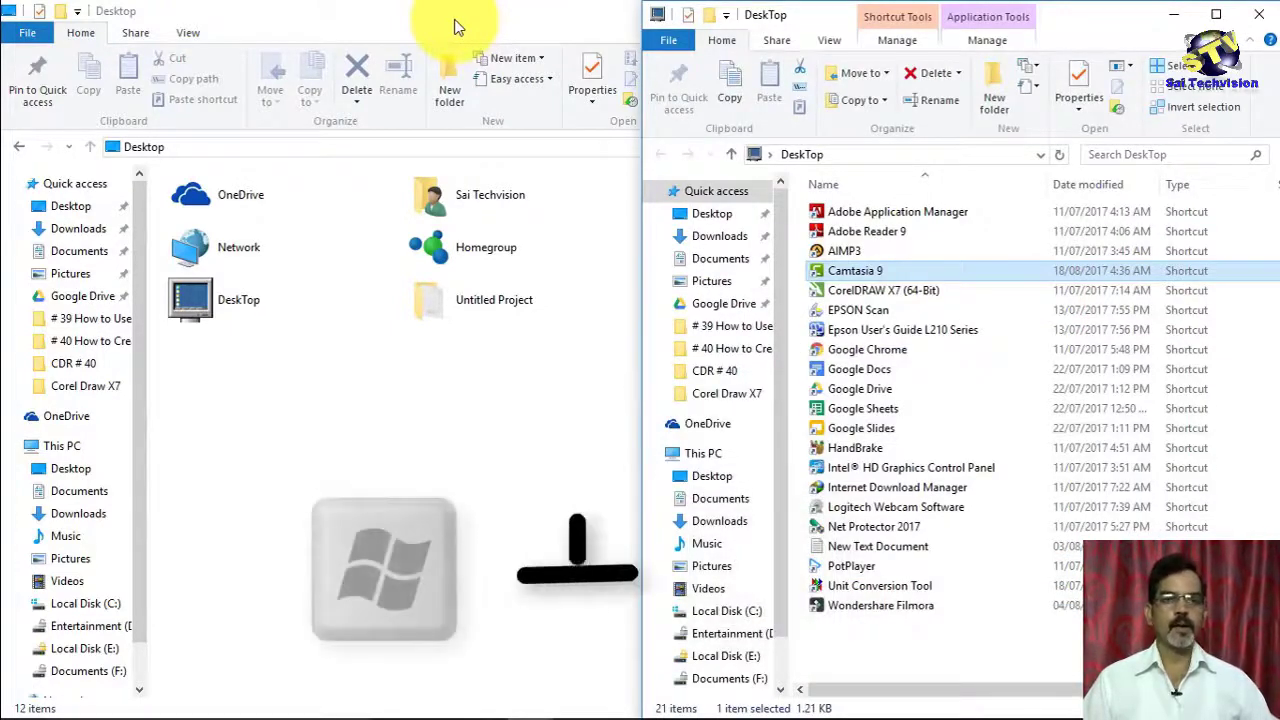
{"action": "key", "text": "super+Up"}
{"action": "key", "text": "super+Up"}
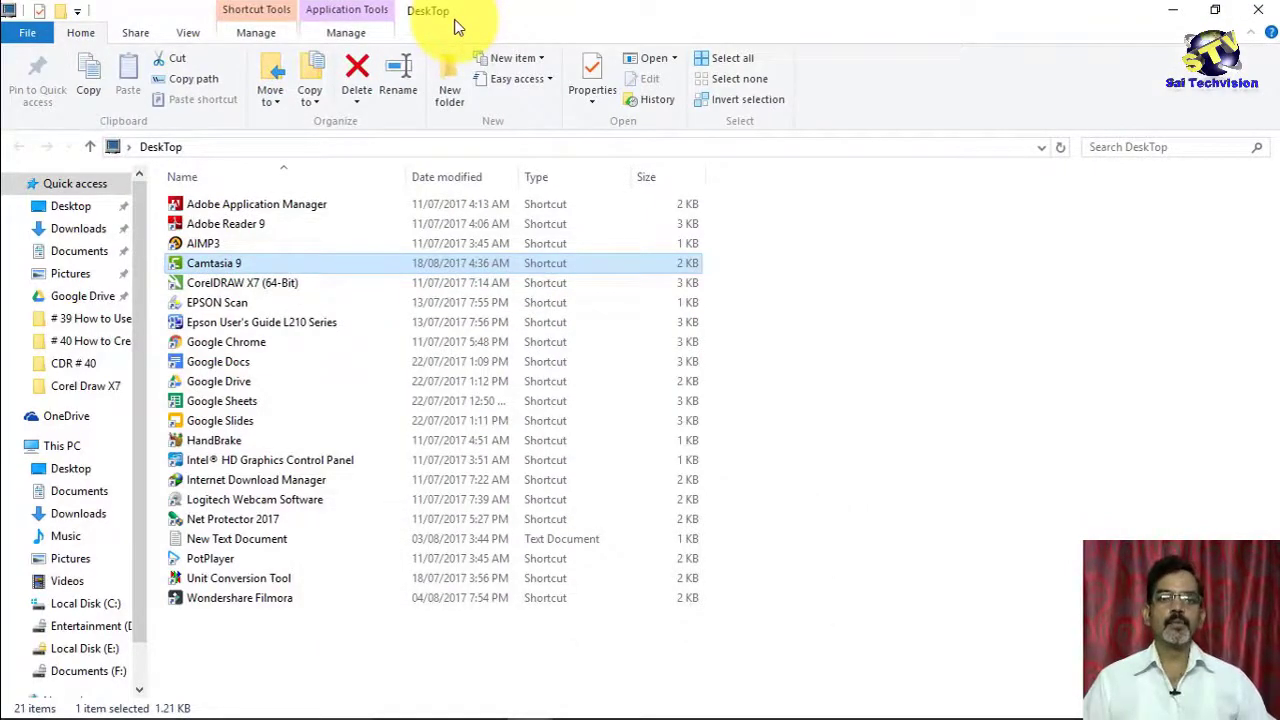
{"action": "key", "text": "super+Down"}
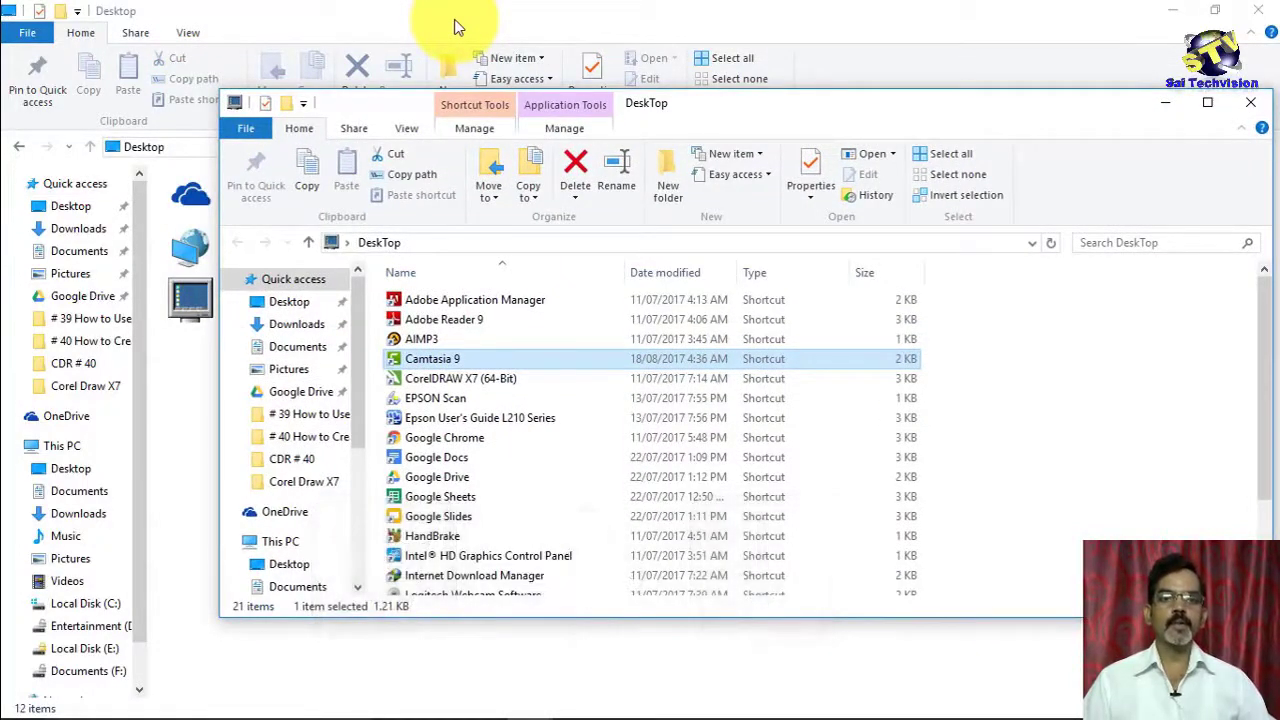
{"action": "key", "text": "super+Down"}
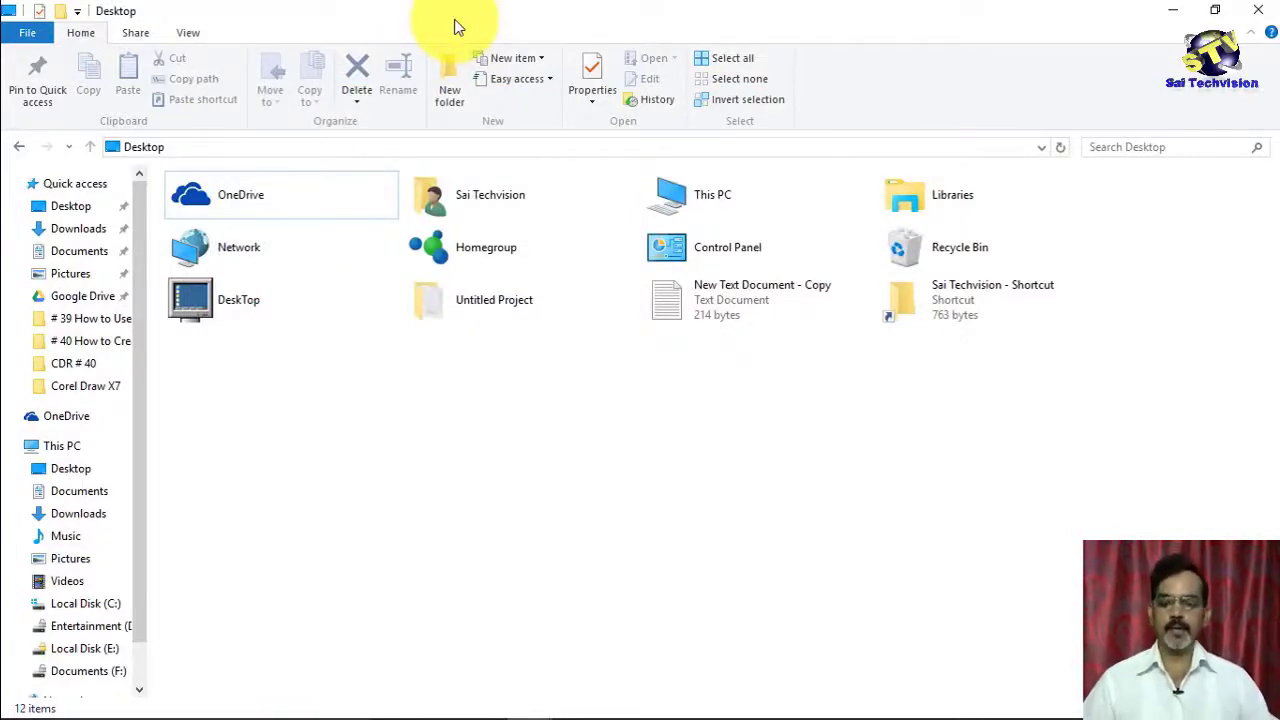
Step: Switch to the Untitled Project folder window through Task View and maximize it
{"action": "key", "text": "super+Tab"}
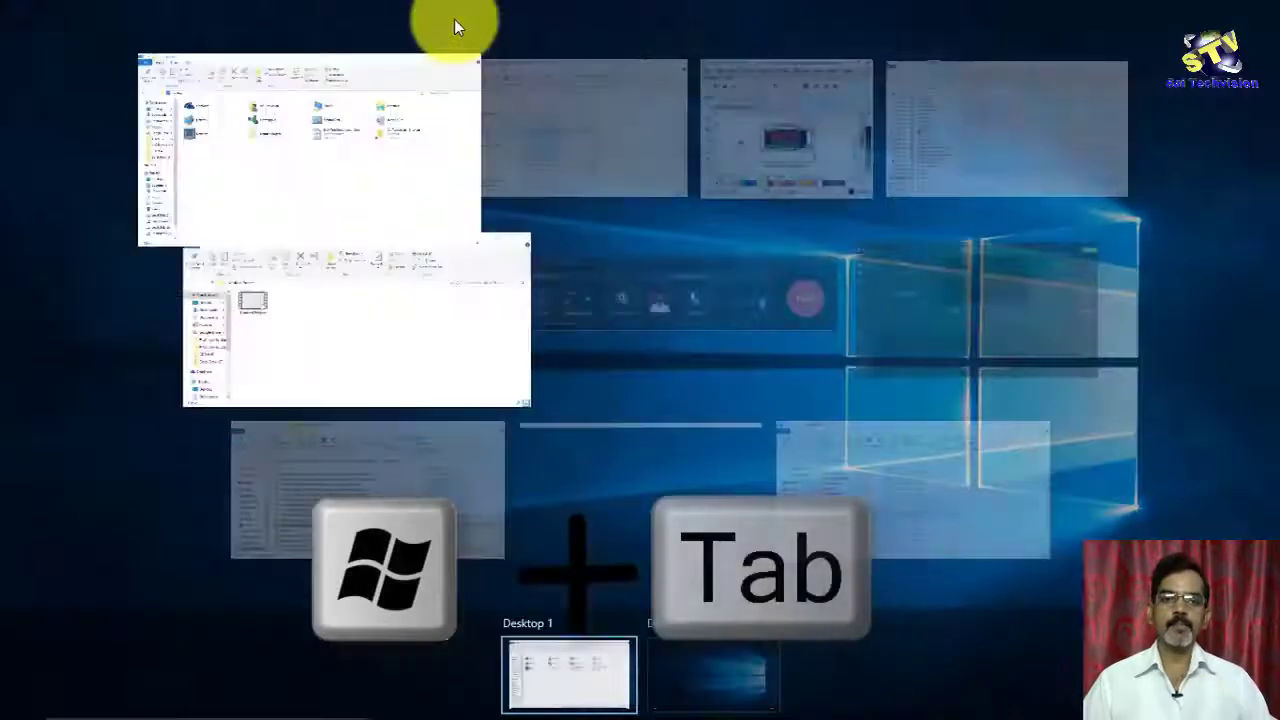
{"action": "key", "text": "Right"}
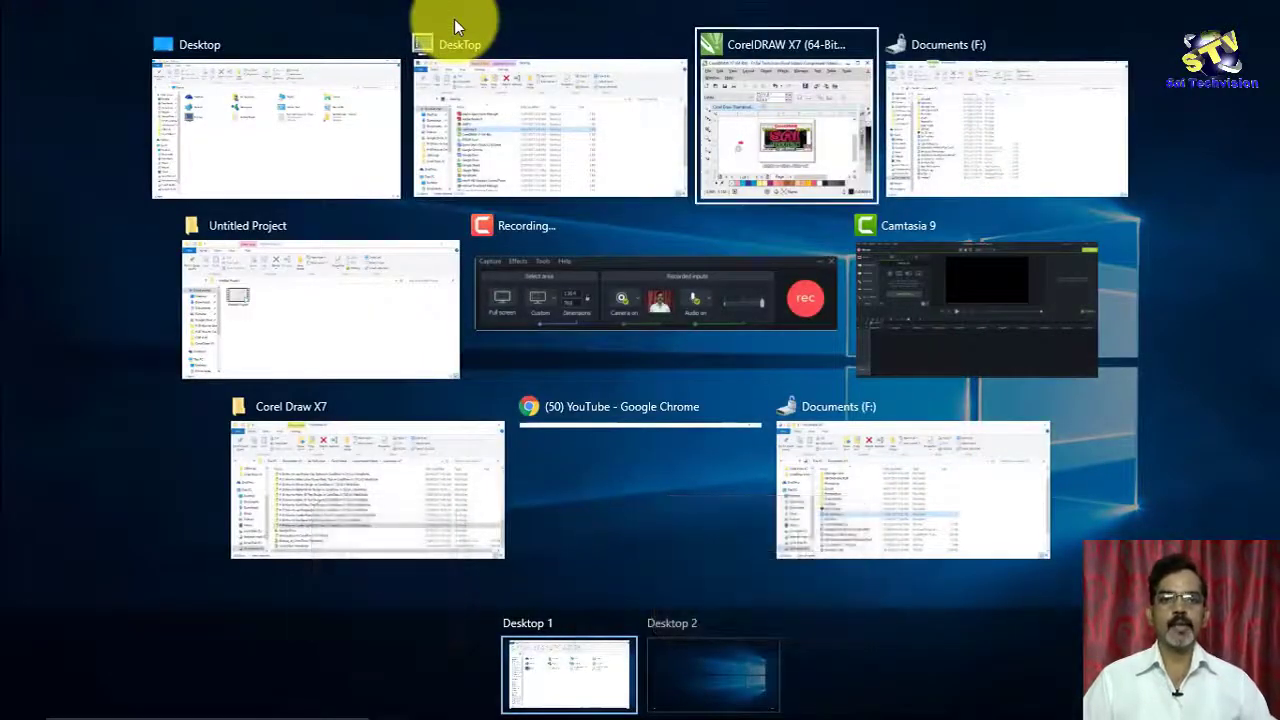
{"action": "key", "text": "Right"}
{"action": "key", "text": "Right"}
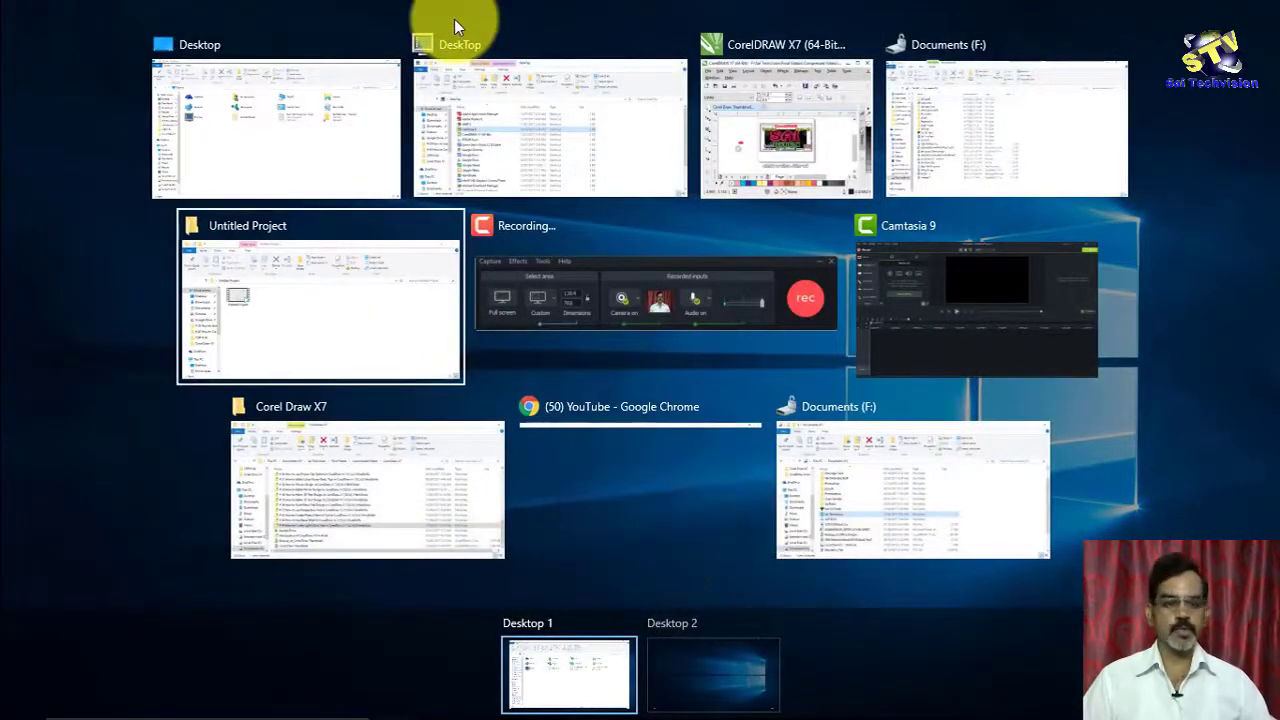
{"action": "key", "text": "Return"}
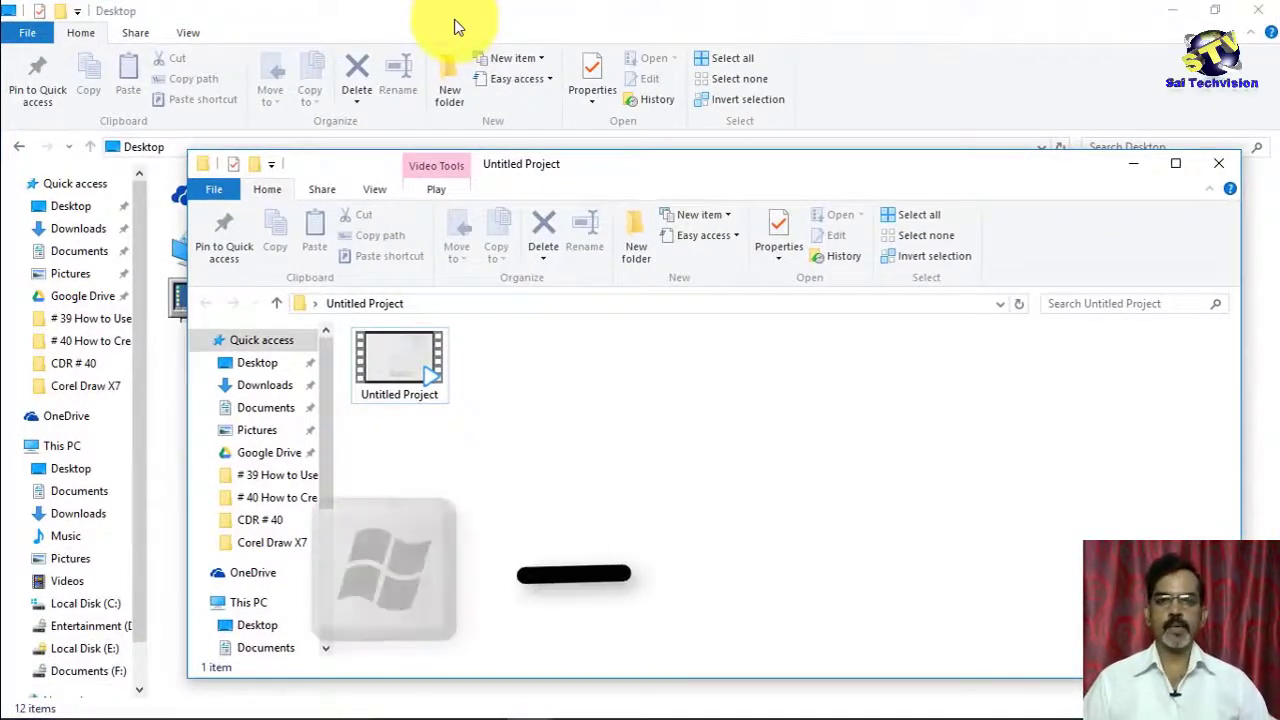
{"action": "key", "text": "super+Up"}
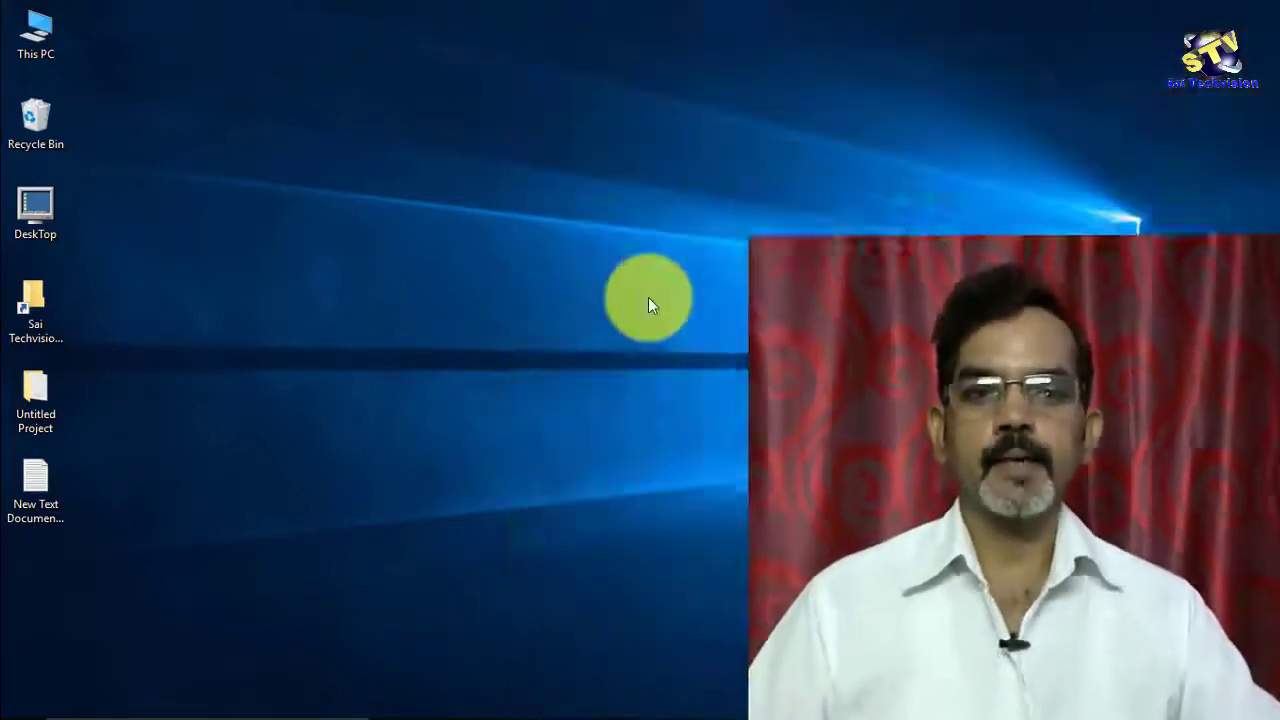
Step: Switch to Desktop 1 through Task View and refresh the desktop
{"action": "key", "text": "super+Tab"}
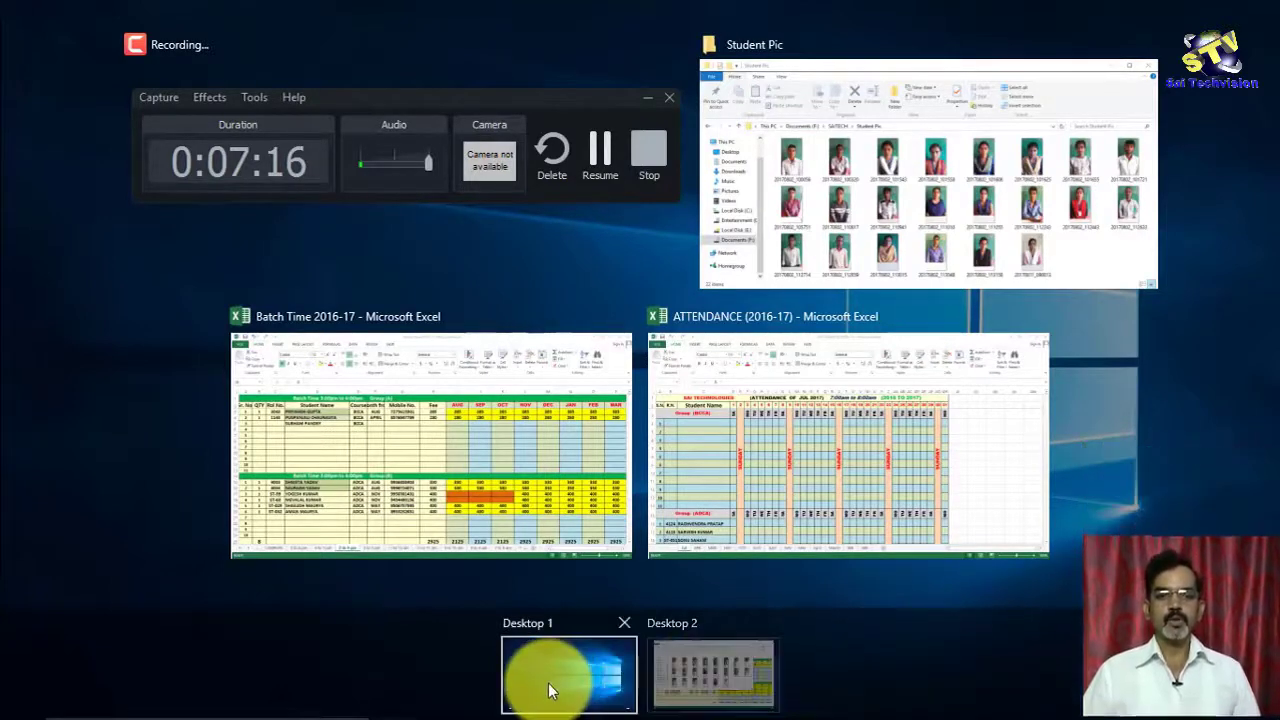
{"action": "mouse_move", "coordinate": [614, 683]}
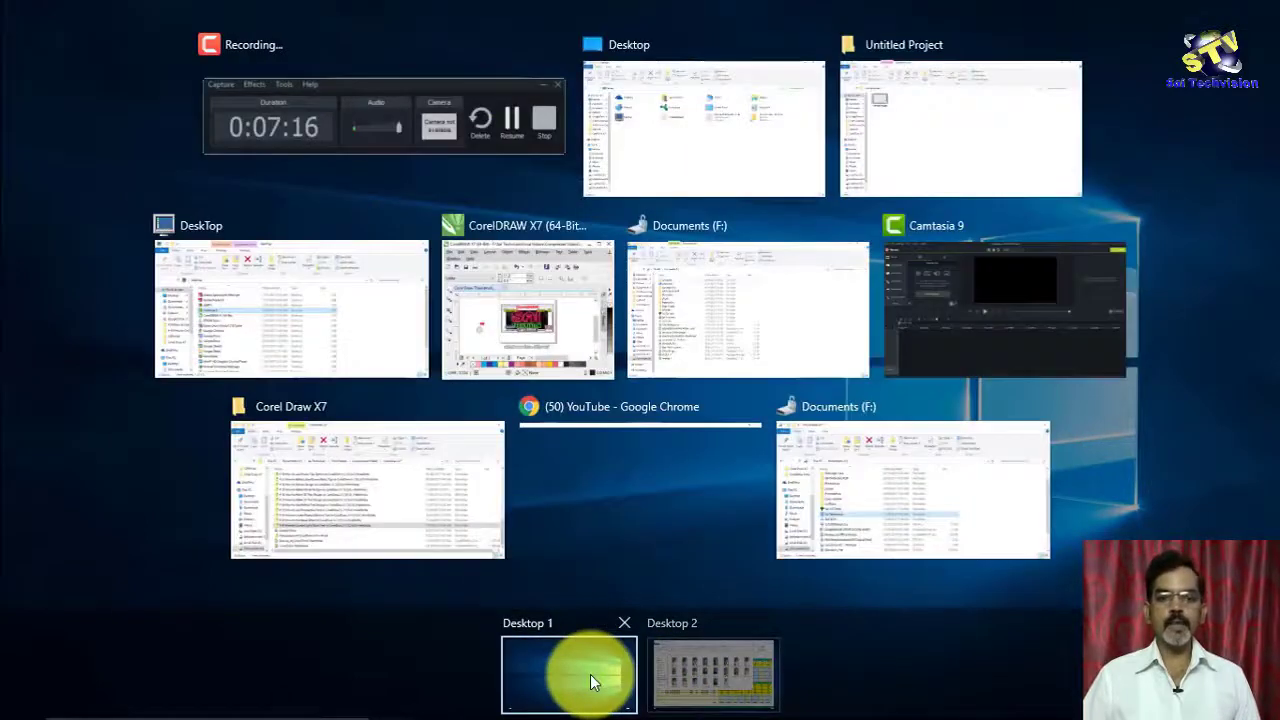
{"action": "left_click", "coordinate": [590, 674]}
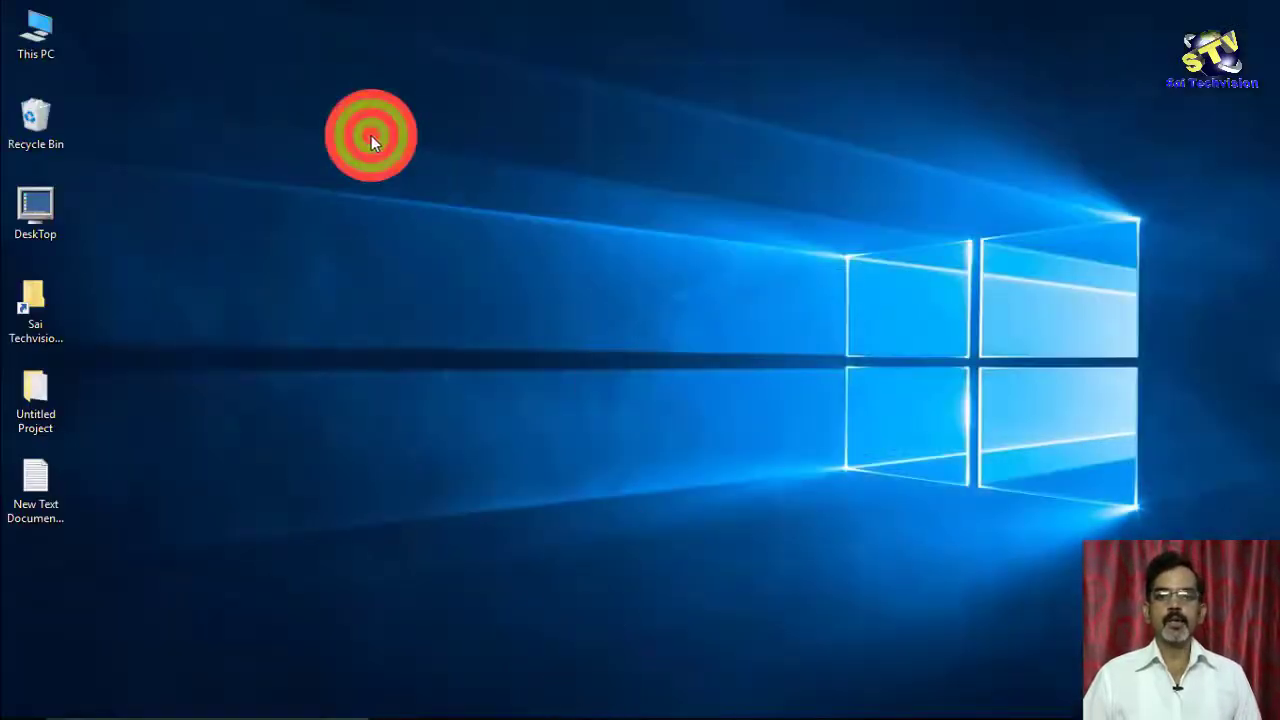
{"action": "right_click", "coordinate": [371, 135]}
{"action": "left_click", "coordinate": [422, 192]}
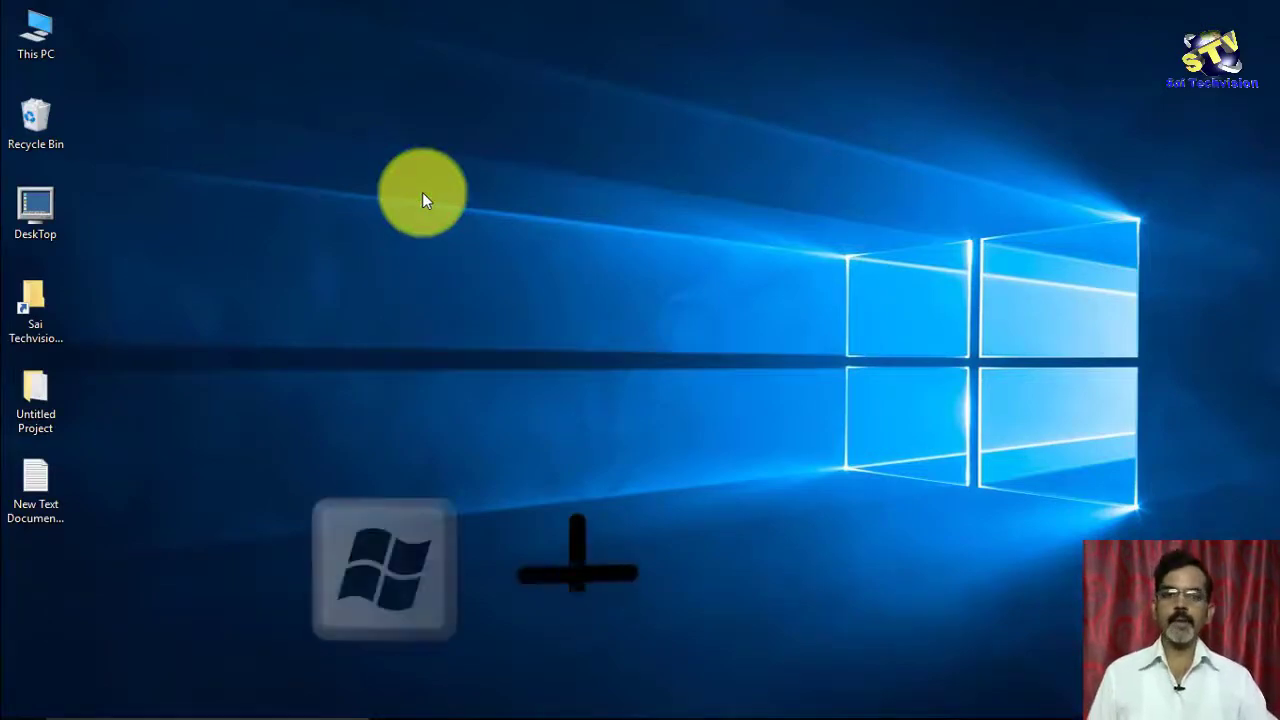
Step: Browse the Desktop 1 window thumbnails in Task View by moving the selection across the rows with the keyboard
{"action": "key", "text": "super+Tab"}
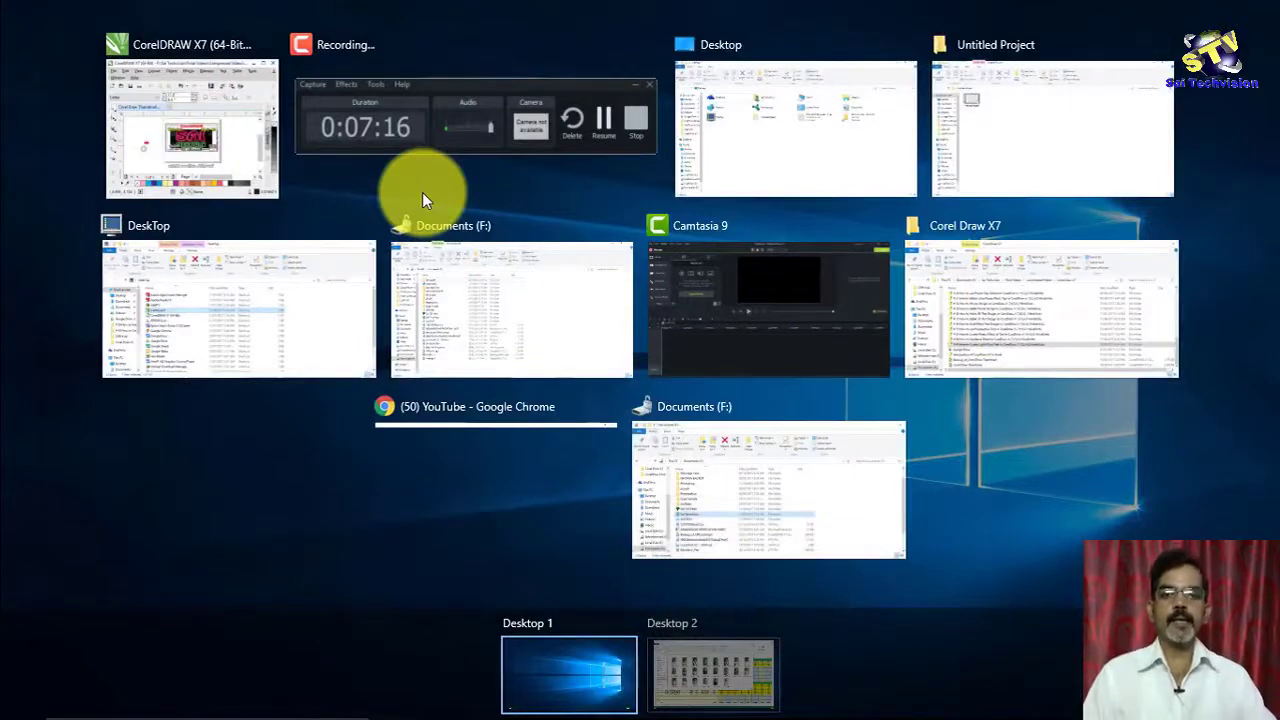
{"action": "key", "text": "Right"}
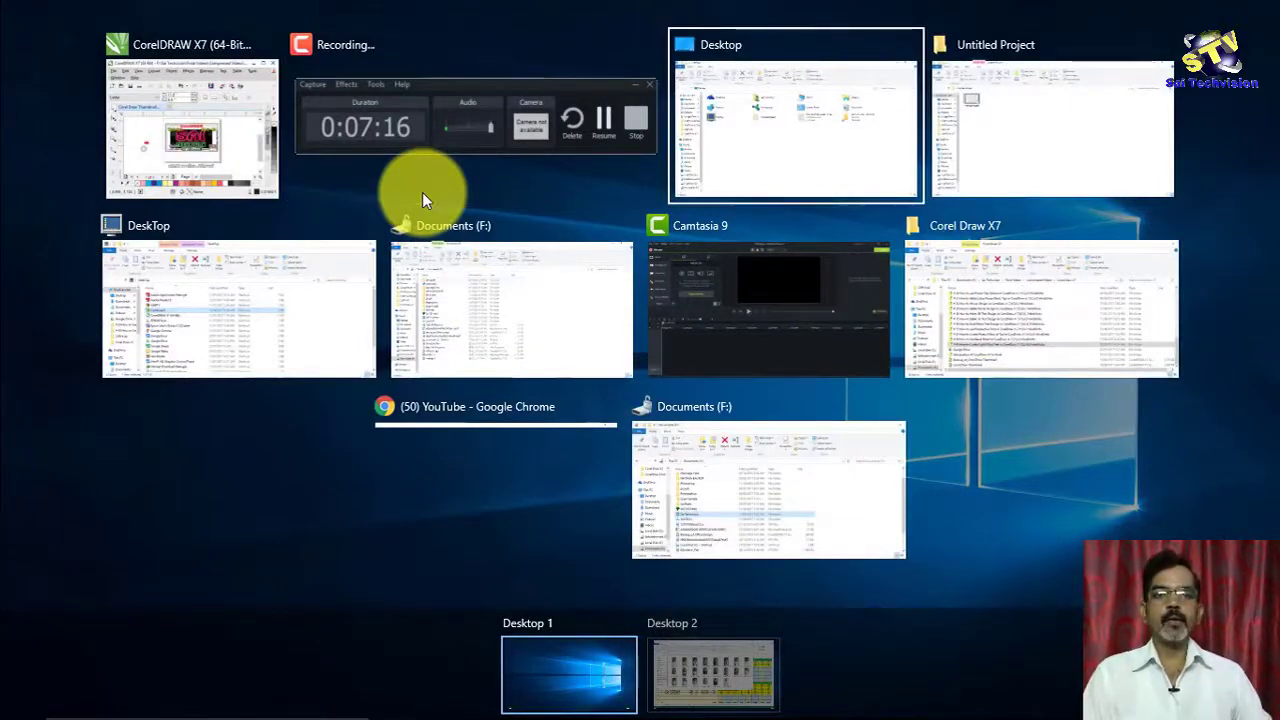
{"action": "key", "text": "Right"}
{"action": "key", "text": "Right"}
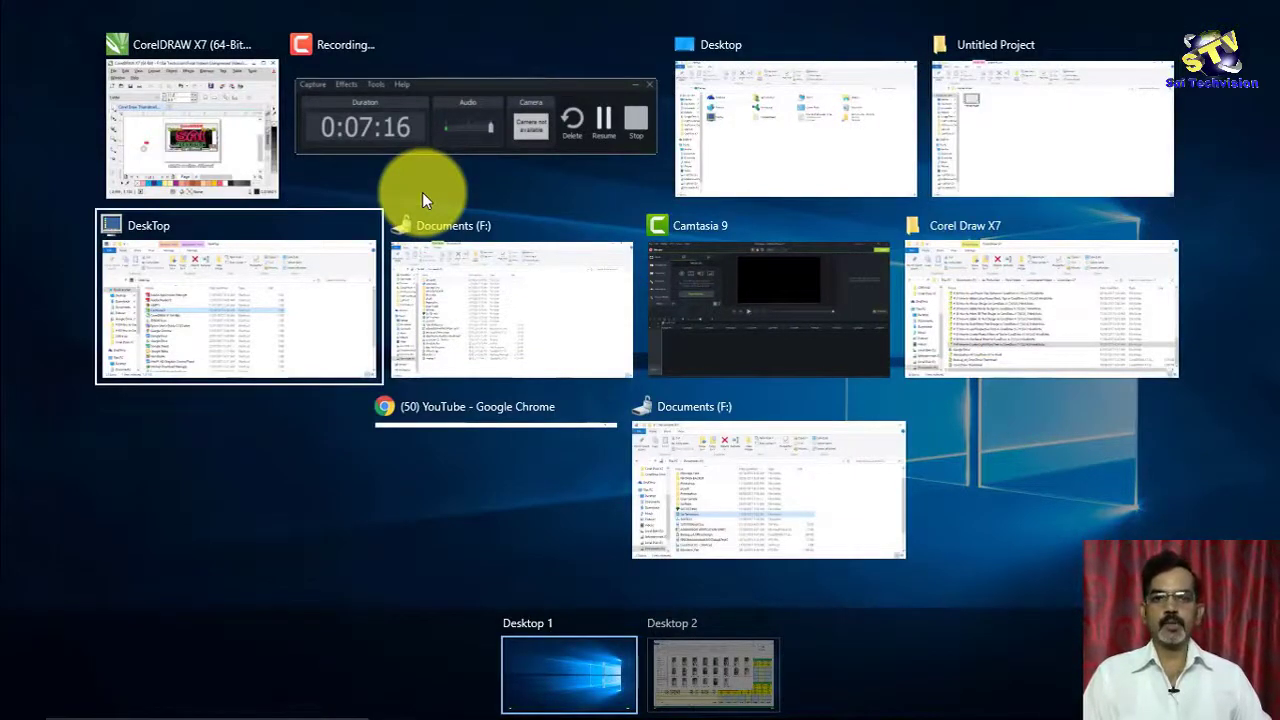
{"action": "key", "text": "Right"}
{"action": "key", "text": "Right"}
{"action": "key", "text": "Right"}
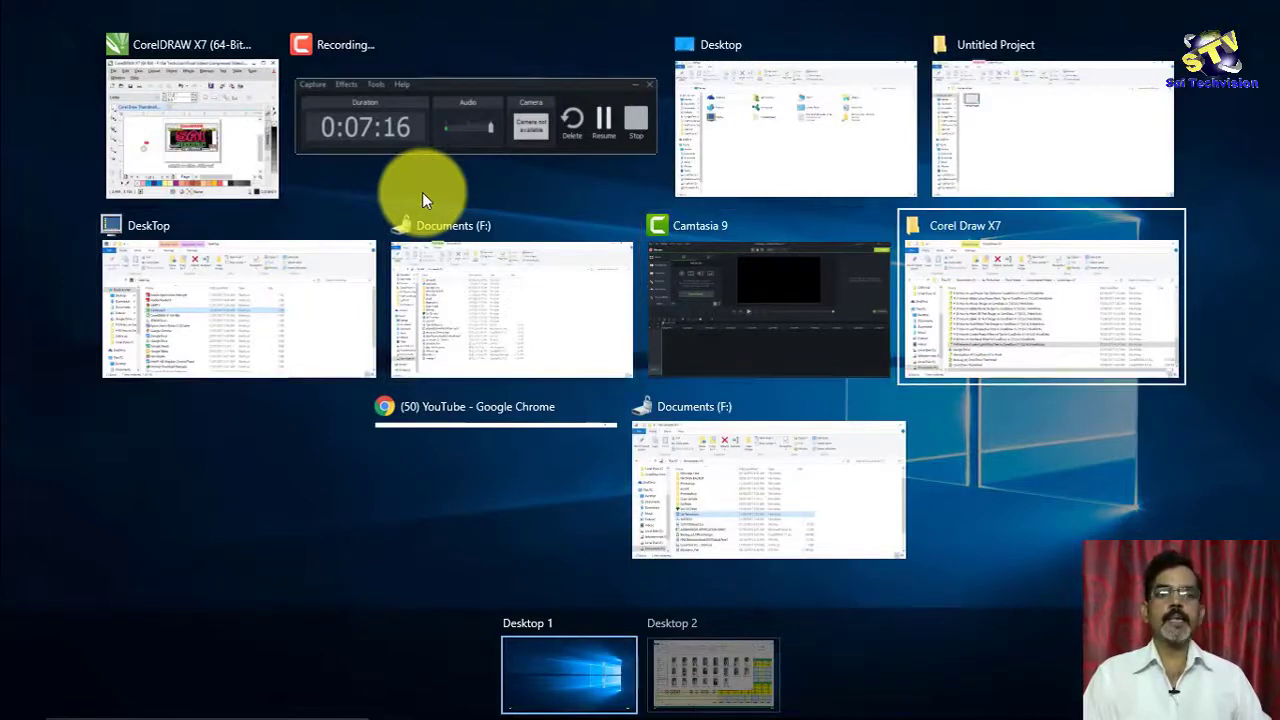
{"action": "key", "text": "Right"}
{"action": "key", "text": "Right"}
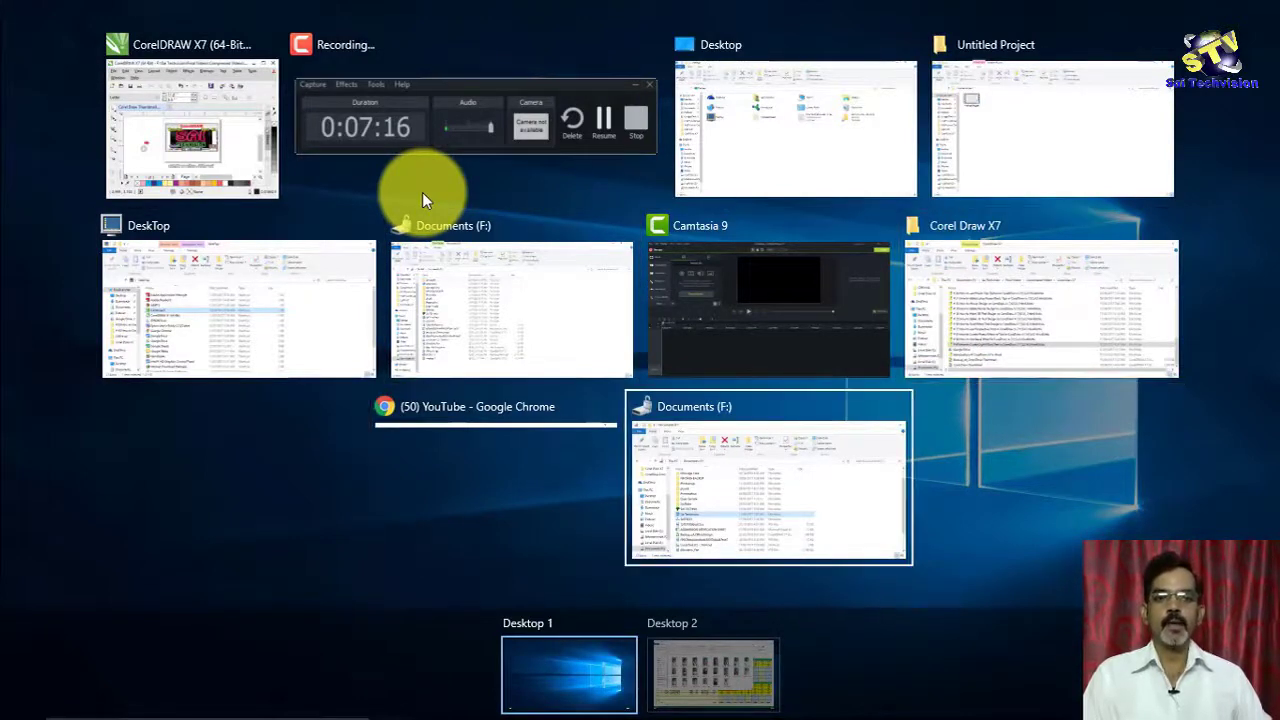
{"action": "key", "text": "Up"}
{"action": "key", "text": "Down"}
{"action": "key", "text": "Left"}
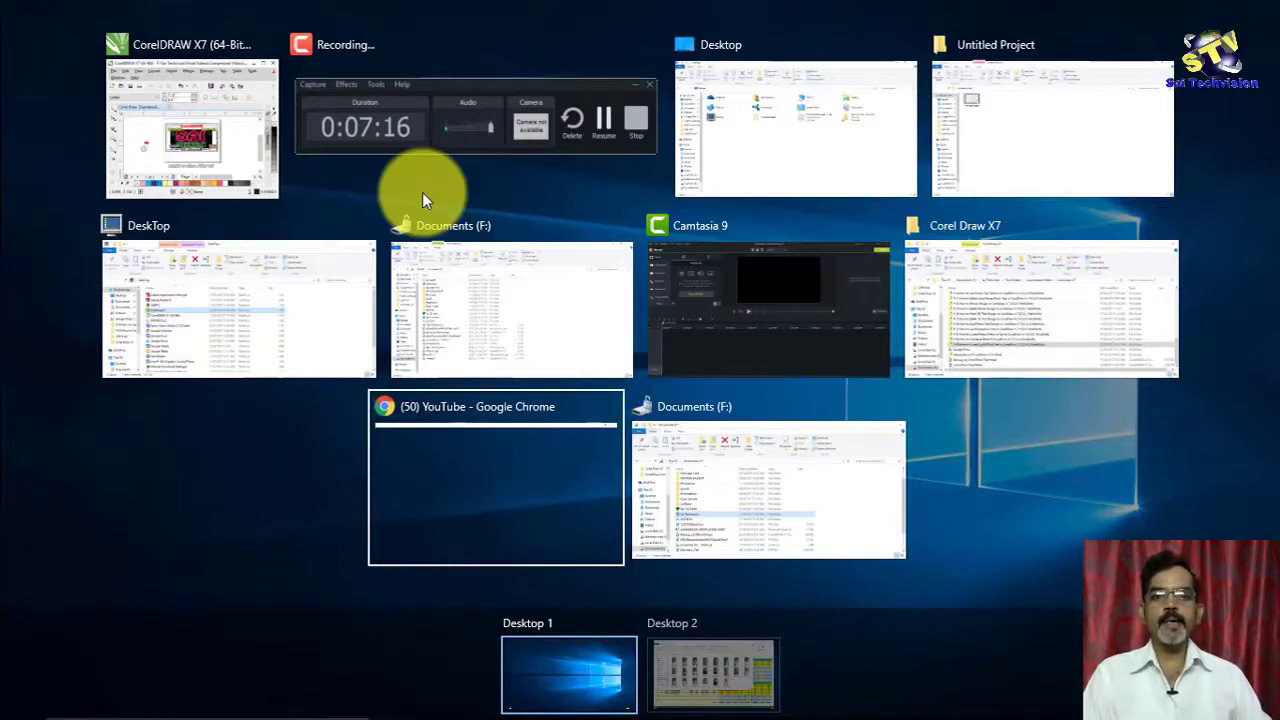
Step: Select the CorelDRAW X7 window in Task View, open it, and maximize it
{"action": "key", "text": "Up"}
{"action": "key", "text": "Left"}
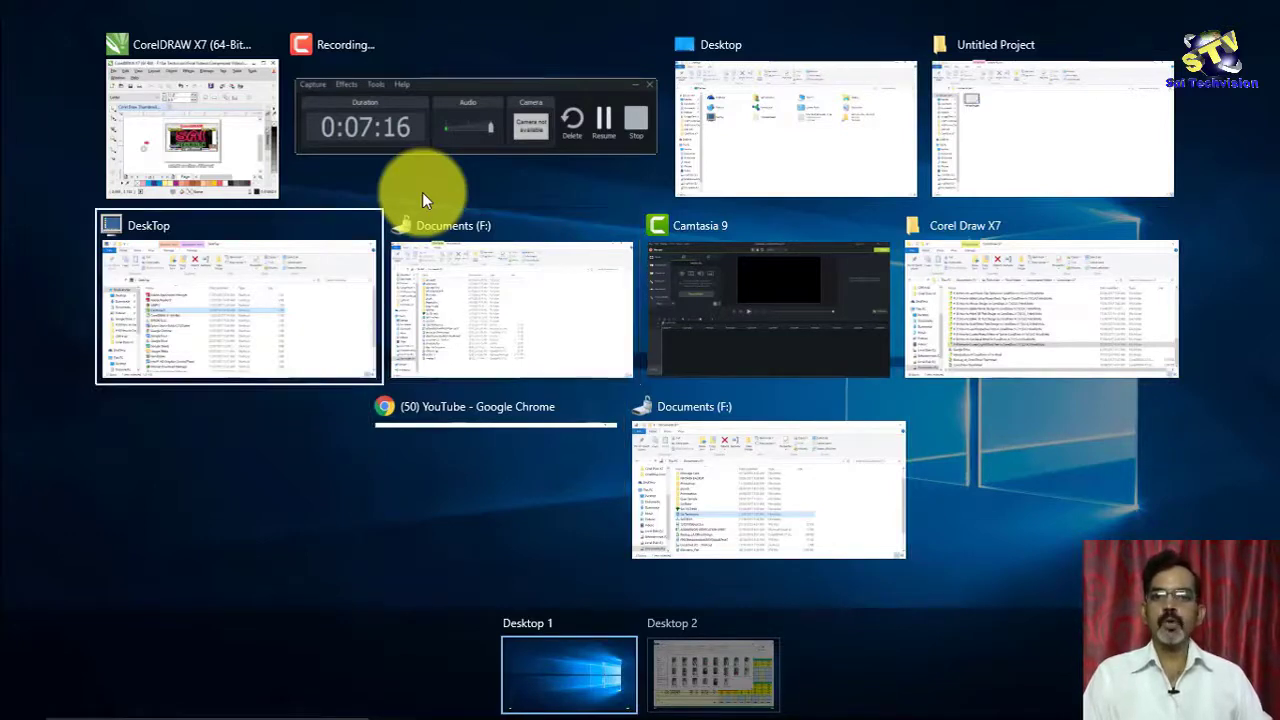
{"action": "key", "text": "Up"}
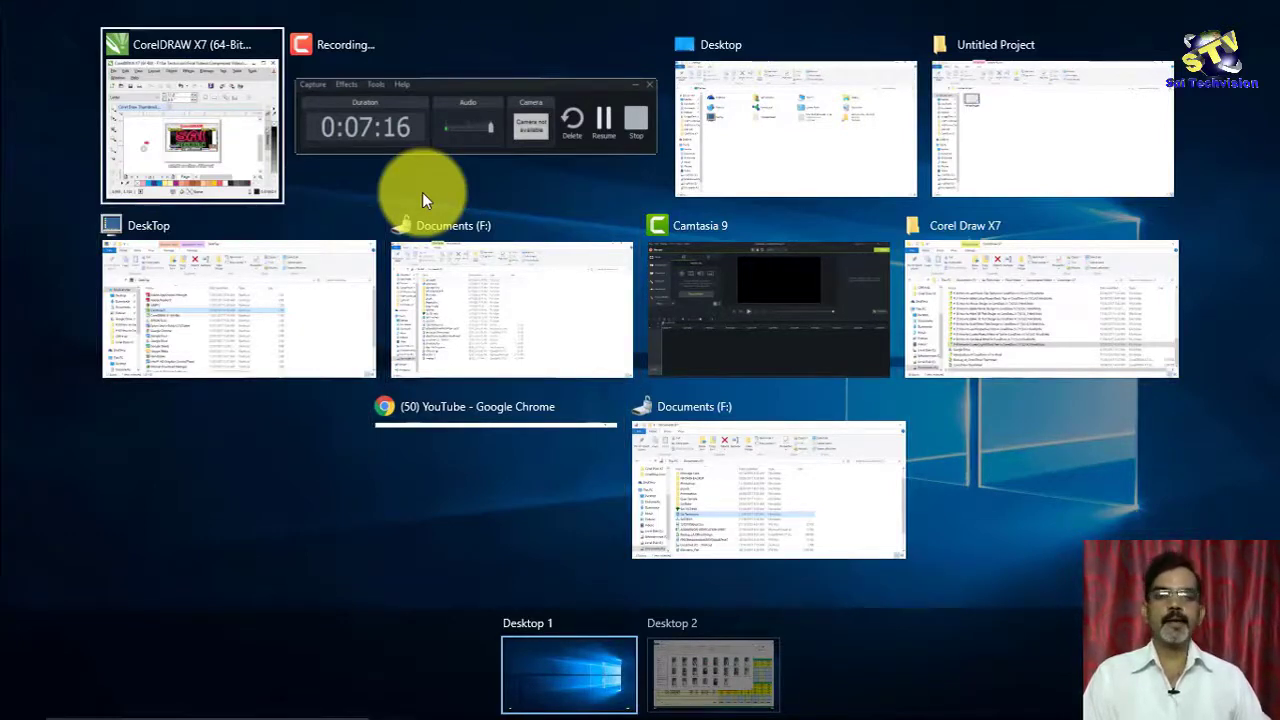
{"action": "key", "text": "Return"}
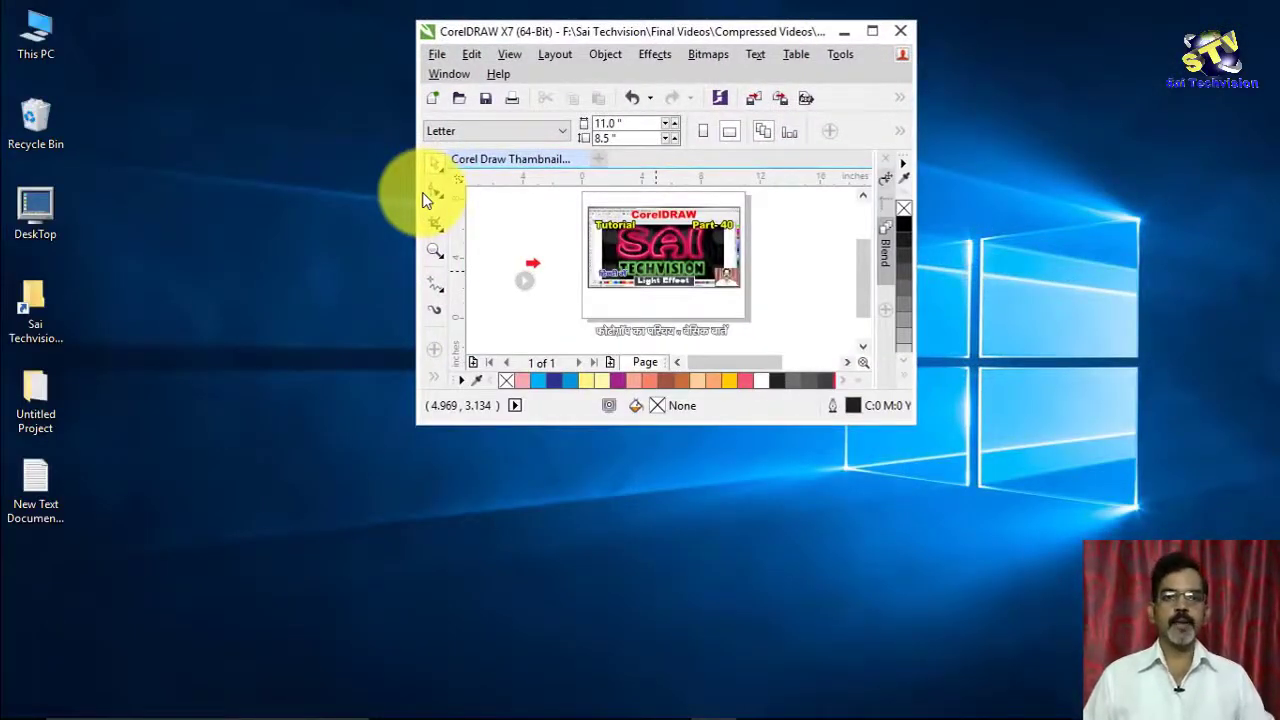
{"action": "key", "text": "super+Up"}
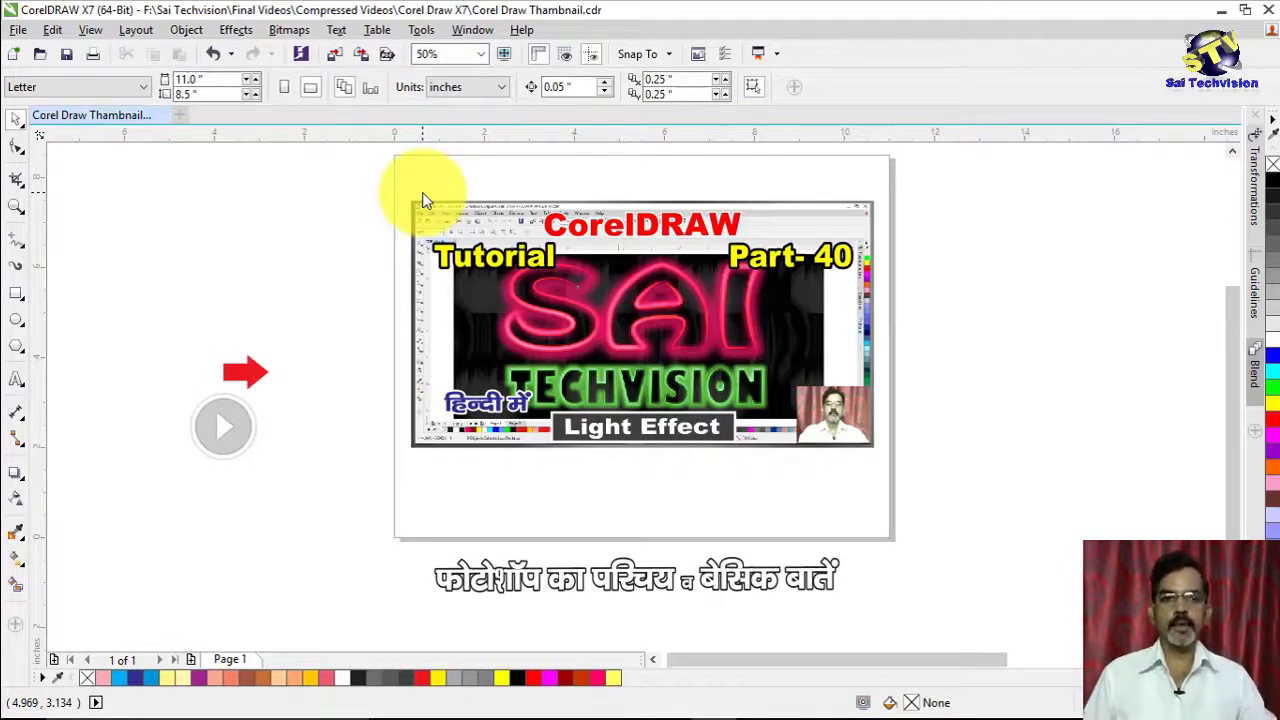
Step: Switch to Desktop 2 and bring the Batch Time 2016-17 workbook to the front
{"action": "key", "text": "ctrl+super+Right"}
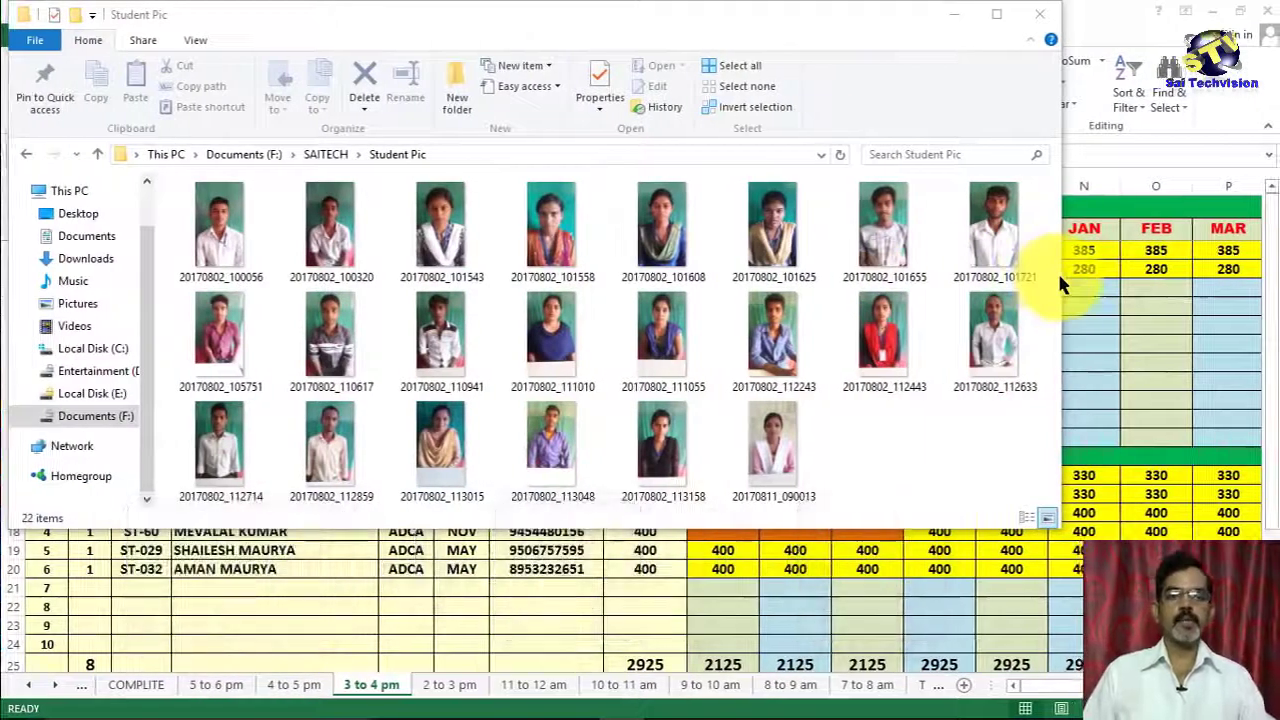
{"action": "key", "text": "alt+Tab"}
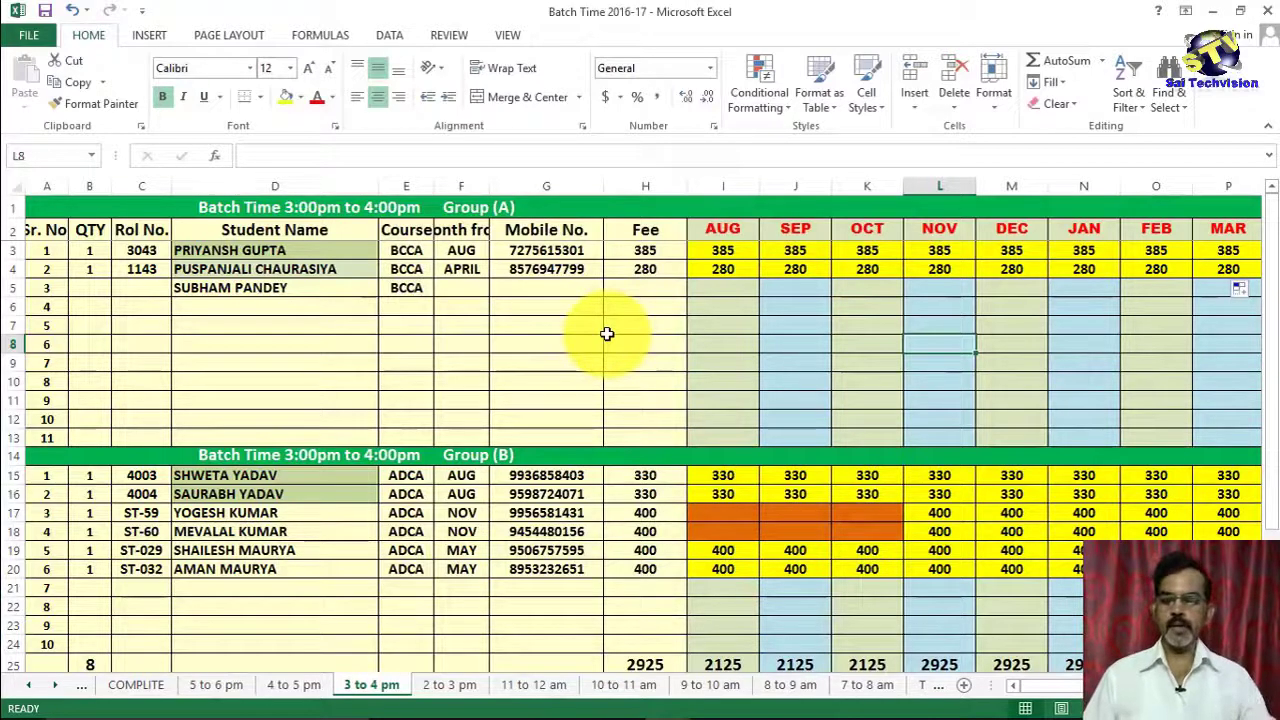
Step: Browse the Desktop 2 windows in Task View with the keyboard and return to the Batch Time 2016-17 workbook
{"action": "key", "text": "super+Tab"}
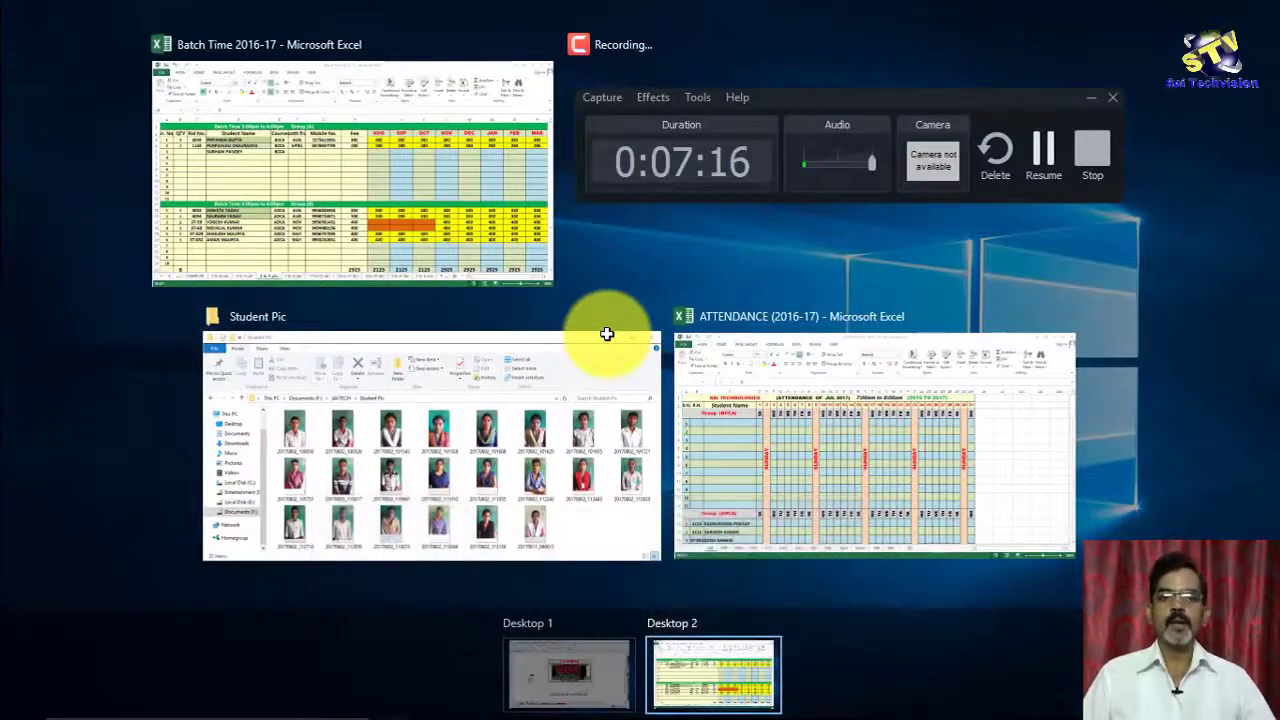
{"action": "key", "text": "Right"}
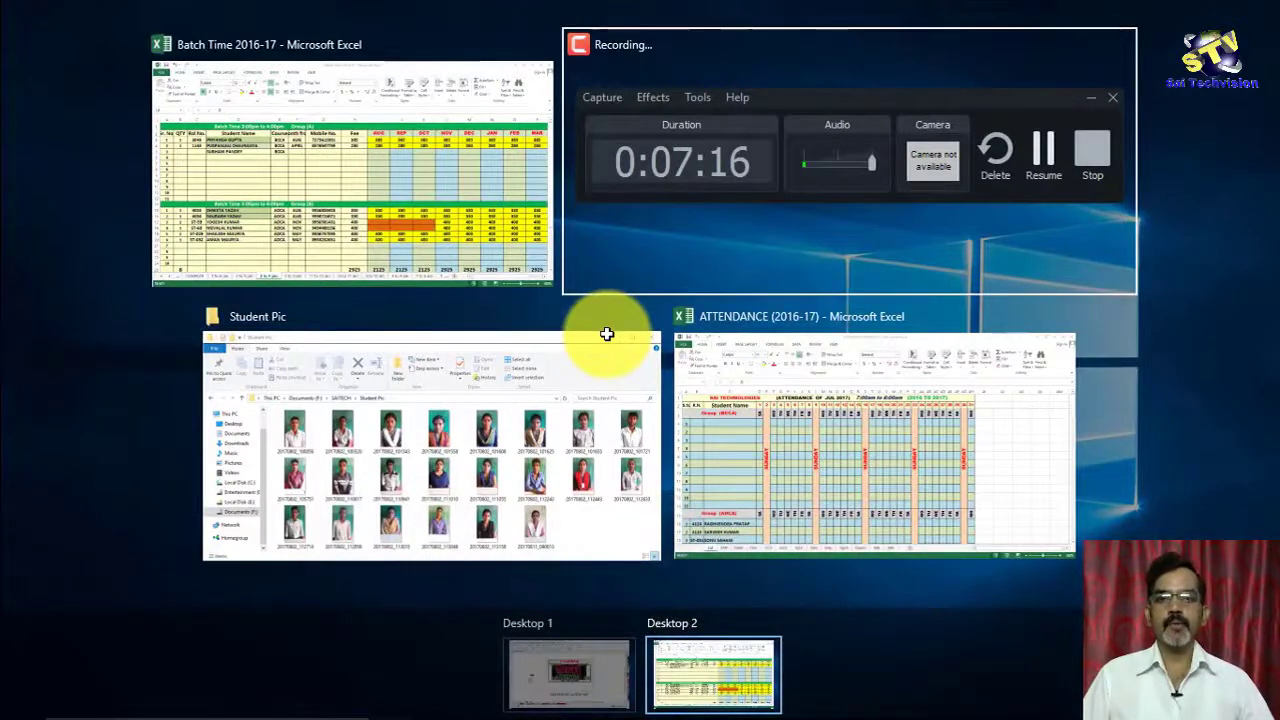
{"action": "key", "text": "Left"}
{"action": "key", "text": "Down"}
{"action": "key", "text": "Right"}
{"action": "key", "text": "Left"}
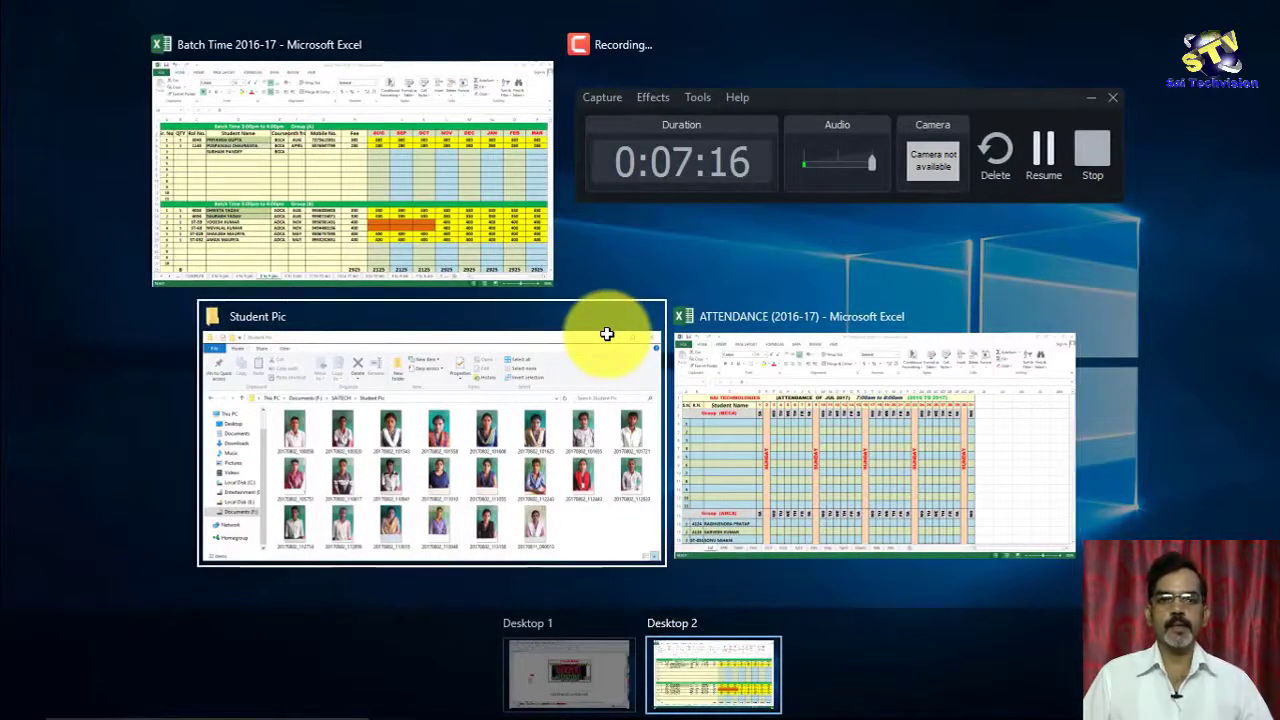
{"action": "key", "text": "Up"}
{"action": "key", "text": "Right"}
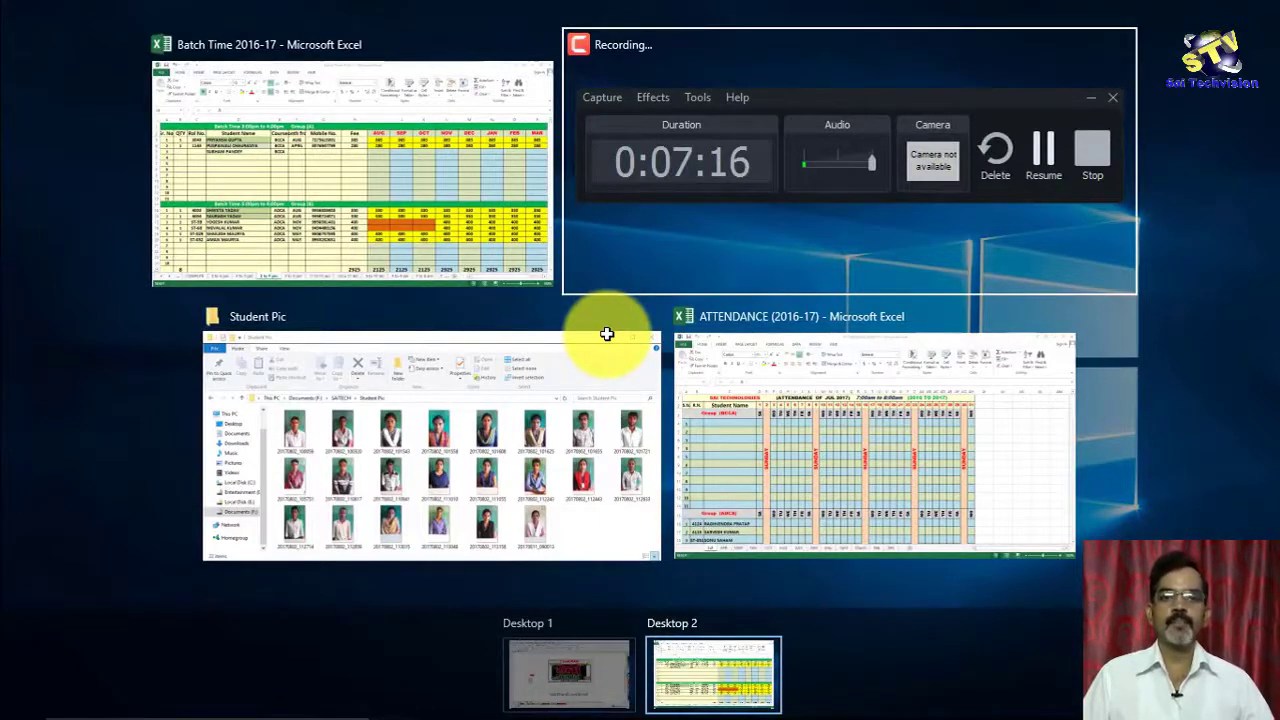
{"action": "key", "text": "Left"}
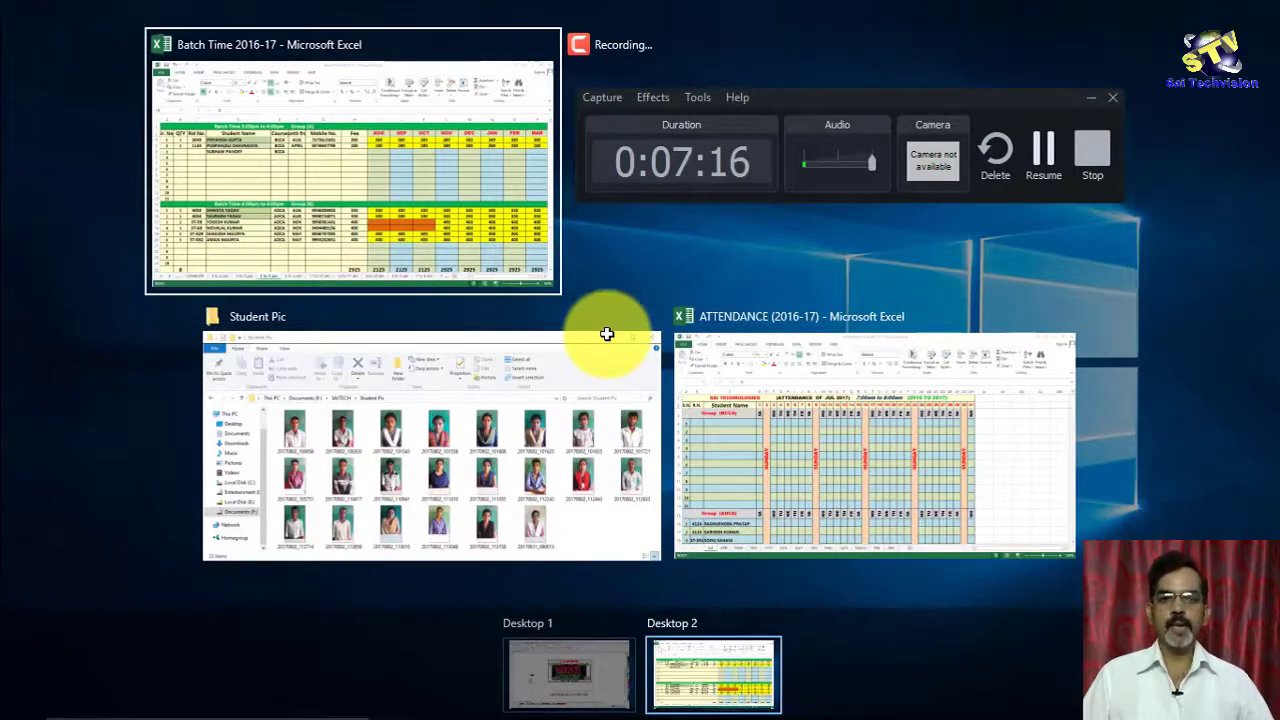
{"action": "key", "text": "Return"}
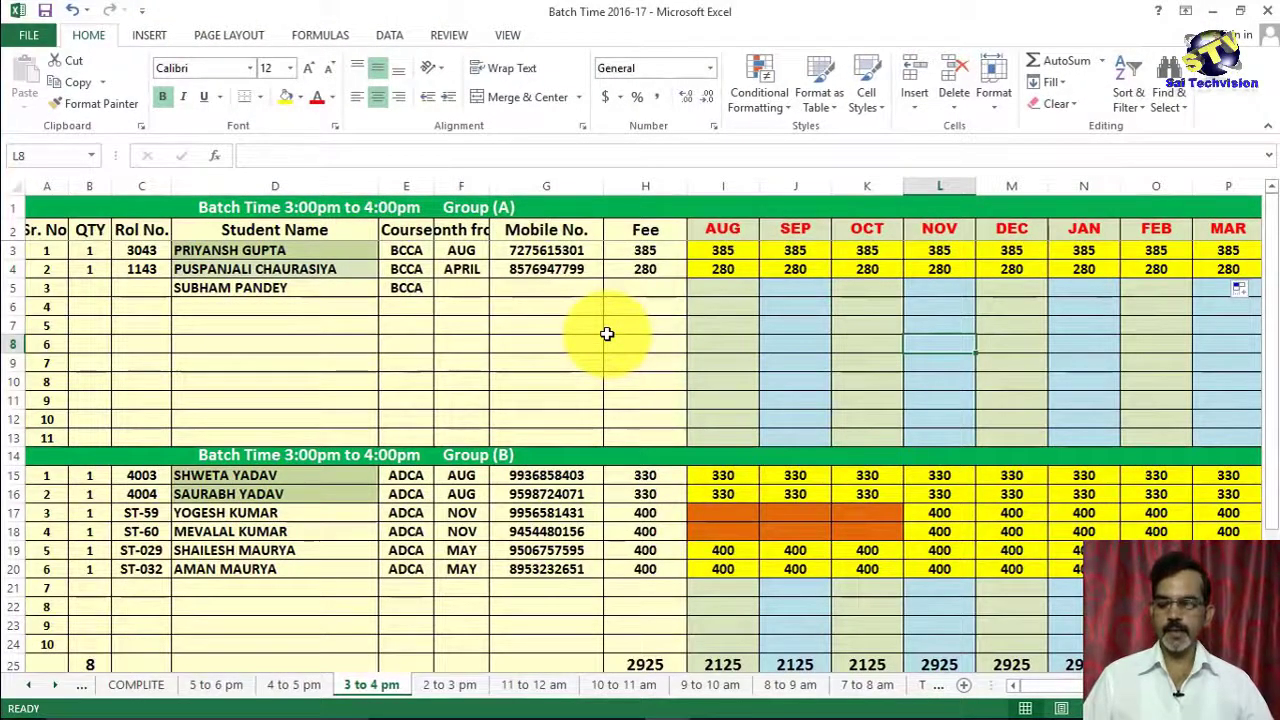
Step: Switch to the ATTENDANCE (2016-17) workbook on Desktop 2 through Task View
{"action": "key", "text": "super+Tab"}
{"action": "key", "text": "Right"}
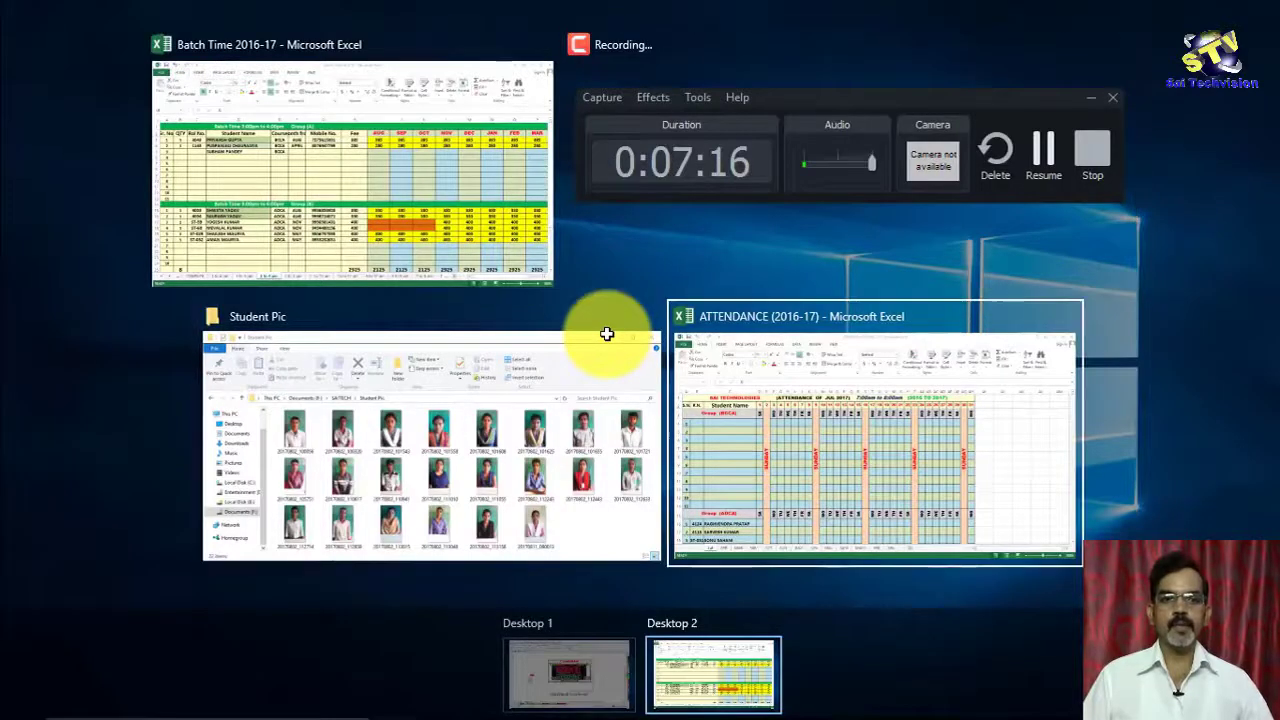
{"action": "key", "text": "Return"}
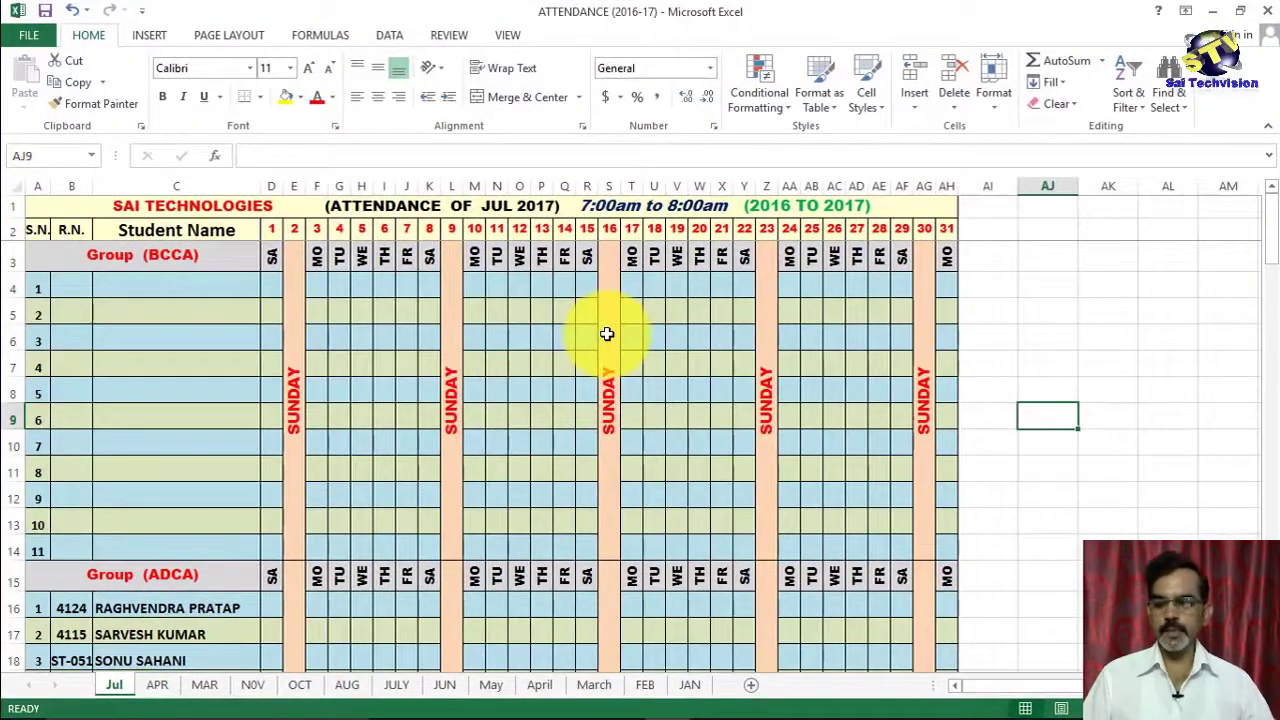
Step: Switch to the Student Pic folder window on Desktop 2 through Task View, then to the Batch Time 2016-17 workbook
{"action": "key", "text": "super+Tab"}
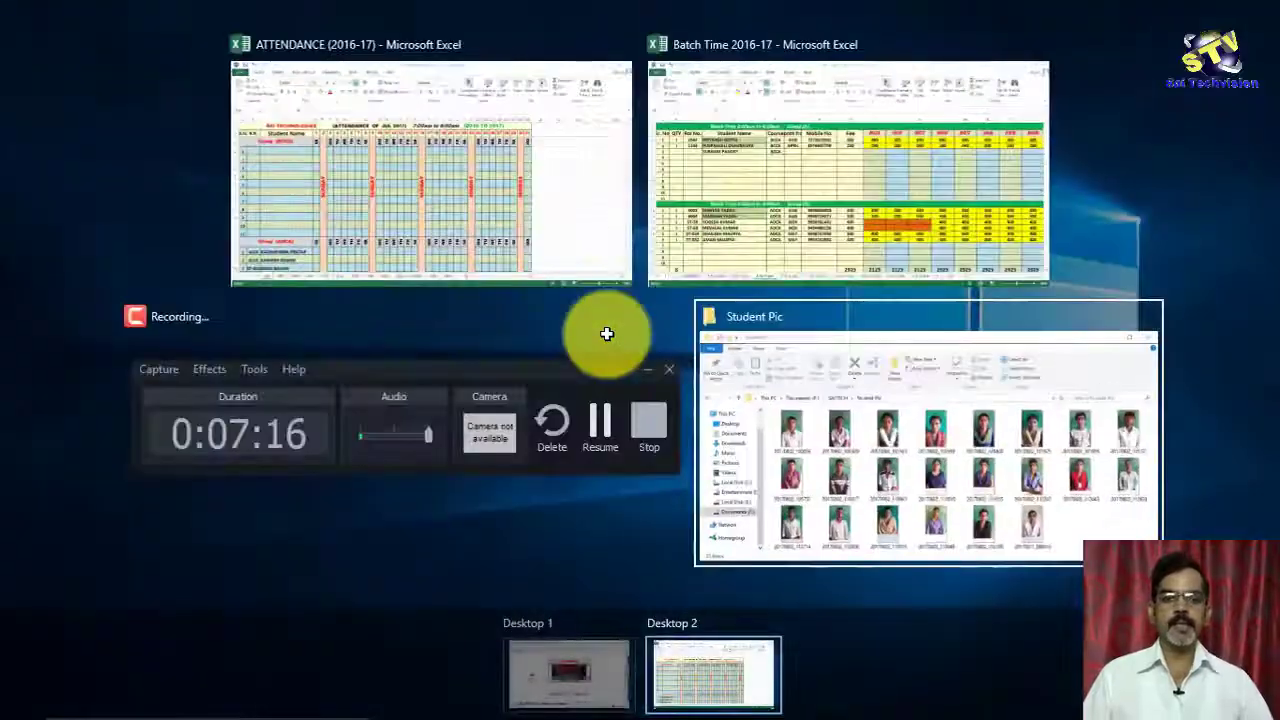
{"action": "key", "text": "Return"}
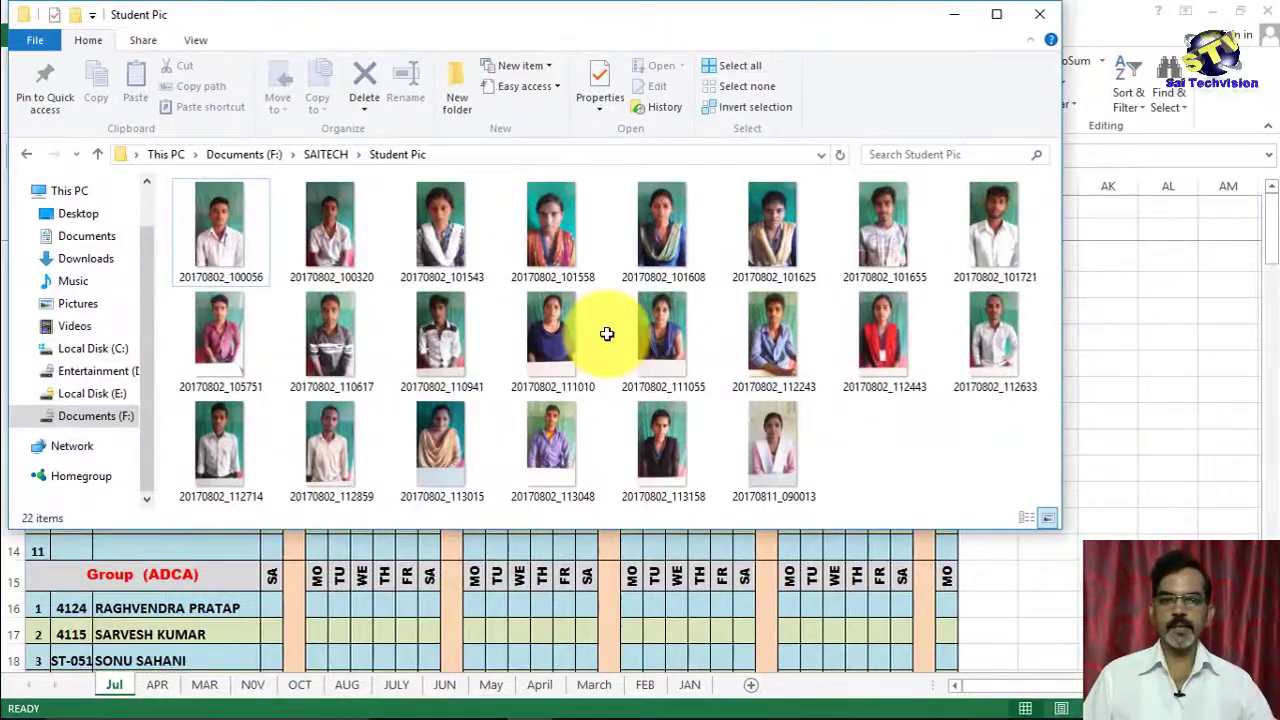
{"action": "key", "text": "super+Tab"}
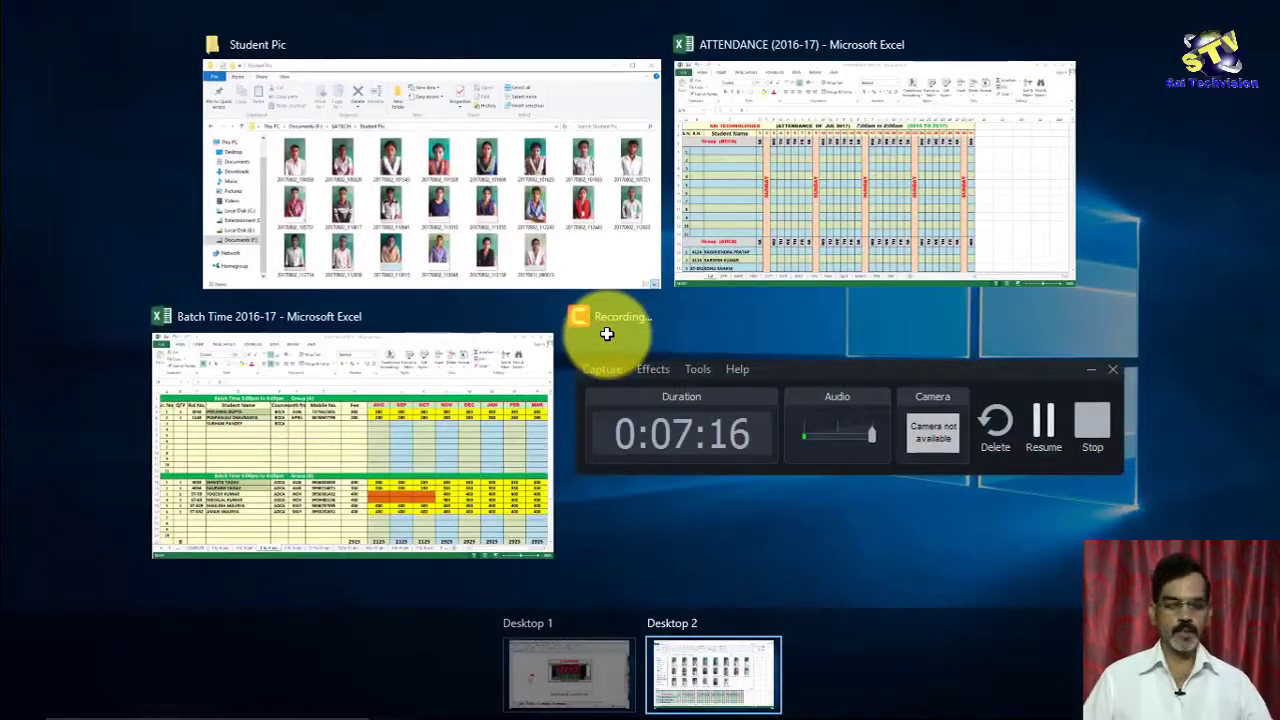
{"action": "key", "text": "Down"}
{"action": "key", "text": "Return"}
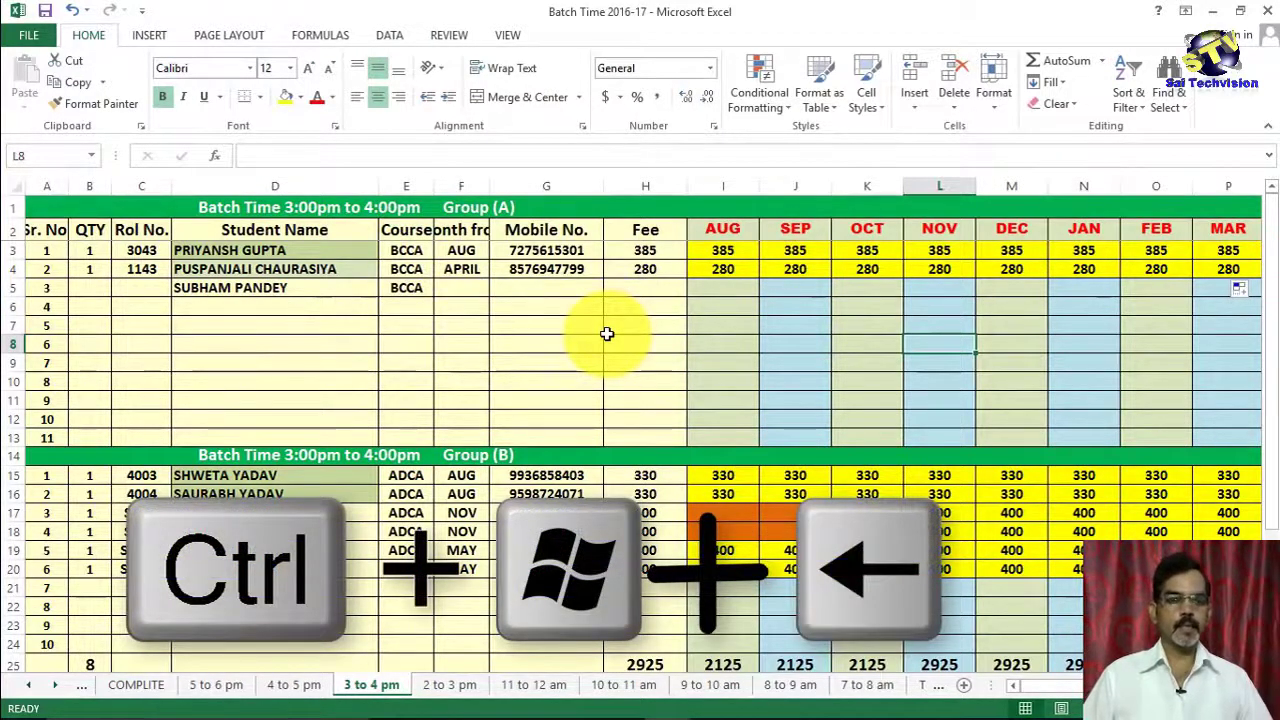
Step: Switch to Desktop 1 and open a File Explorer window from its Task View
{"action": "key", "text": "ctrl+super+Left"}
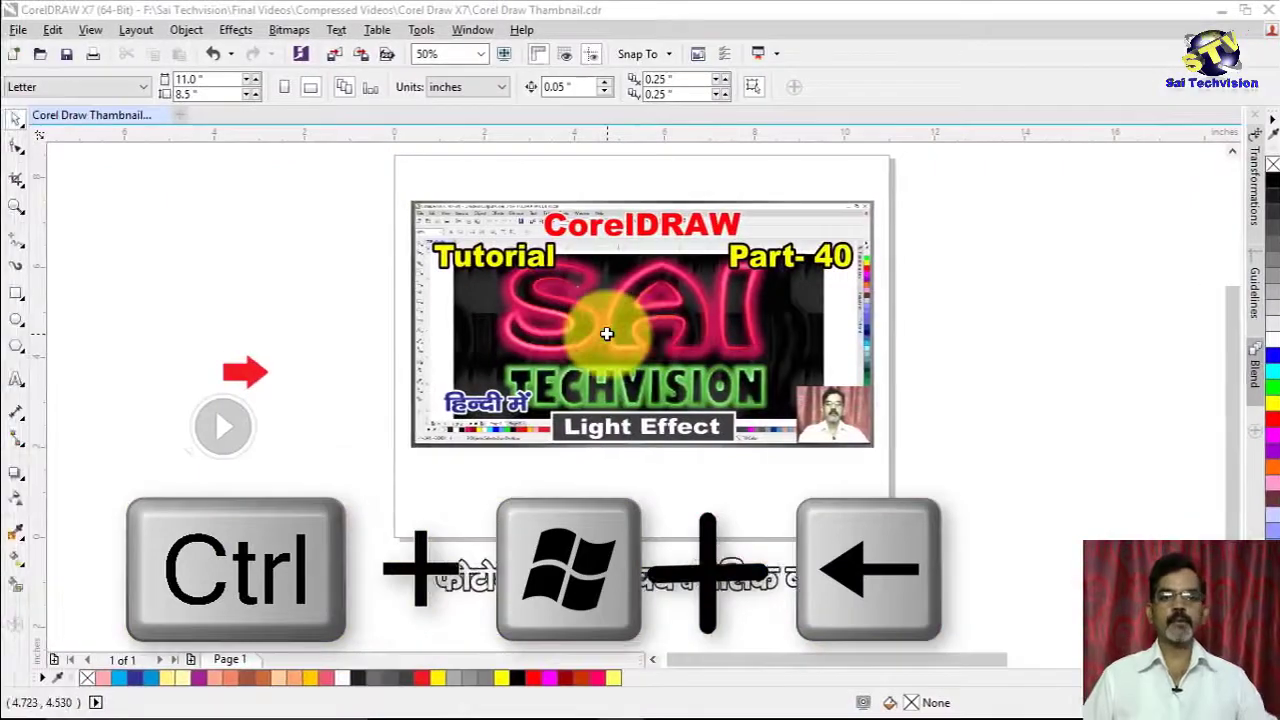
{"action": "key", "text": "super+Tab"}
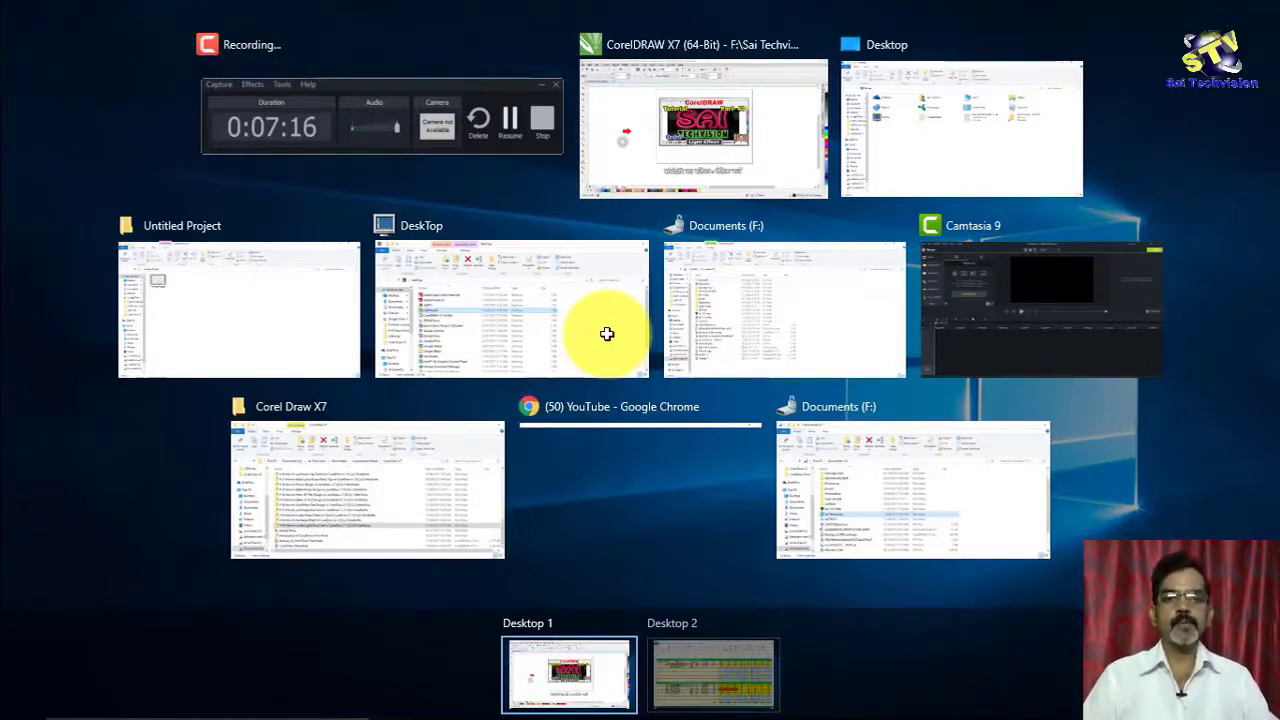
{"action": "left_click", "coordinate": [607, 334]}
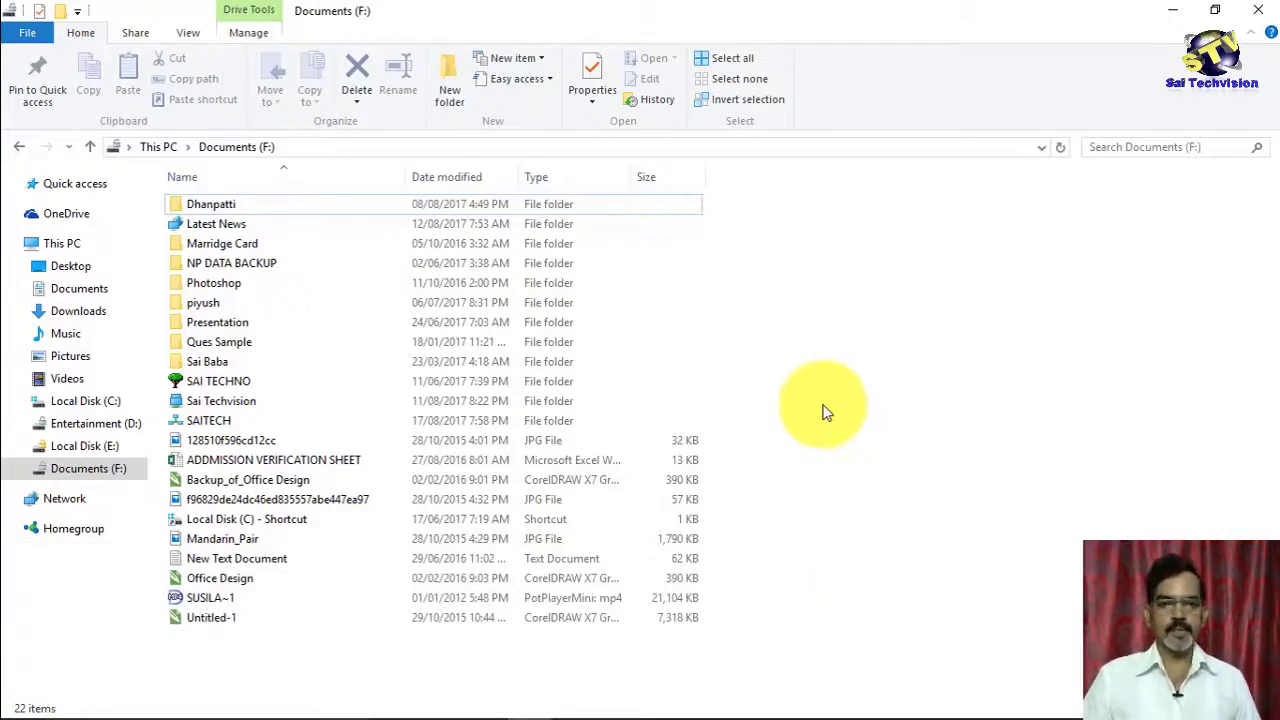
Step: Open Calculator as the first app on the taskbar, then activate the fourth taskbar app by its position number
{"action": "mouse_move", "coordinate": [529, 712]}
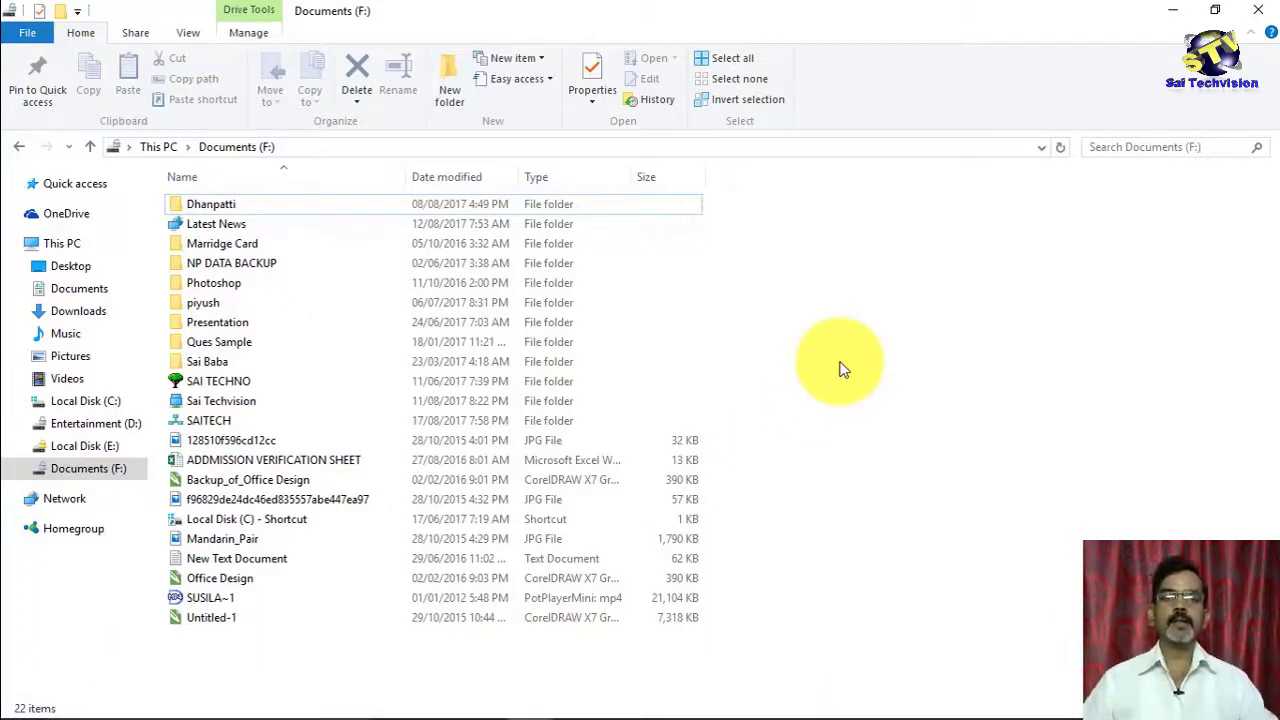
{"action": "mouse_move", "coordinate": [590, 715]}
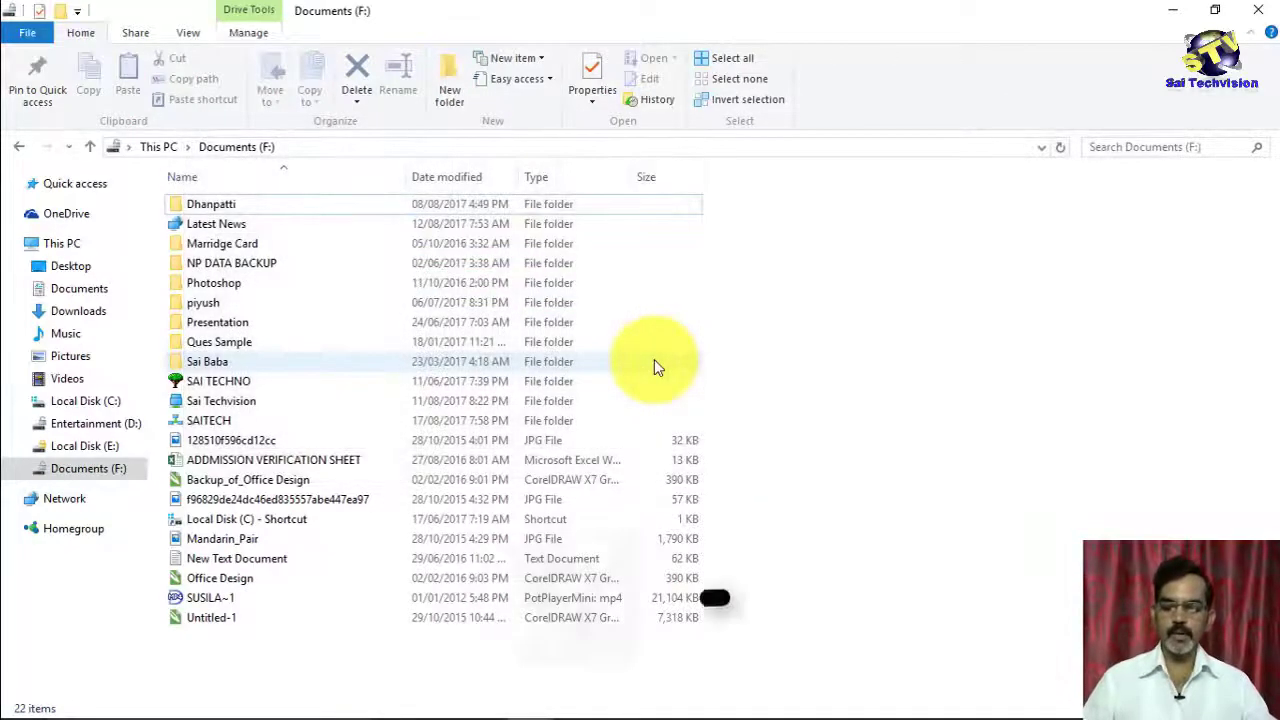
{"action": "key", "text": "super+1"}
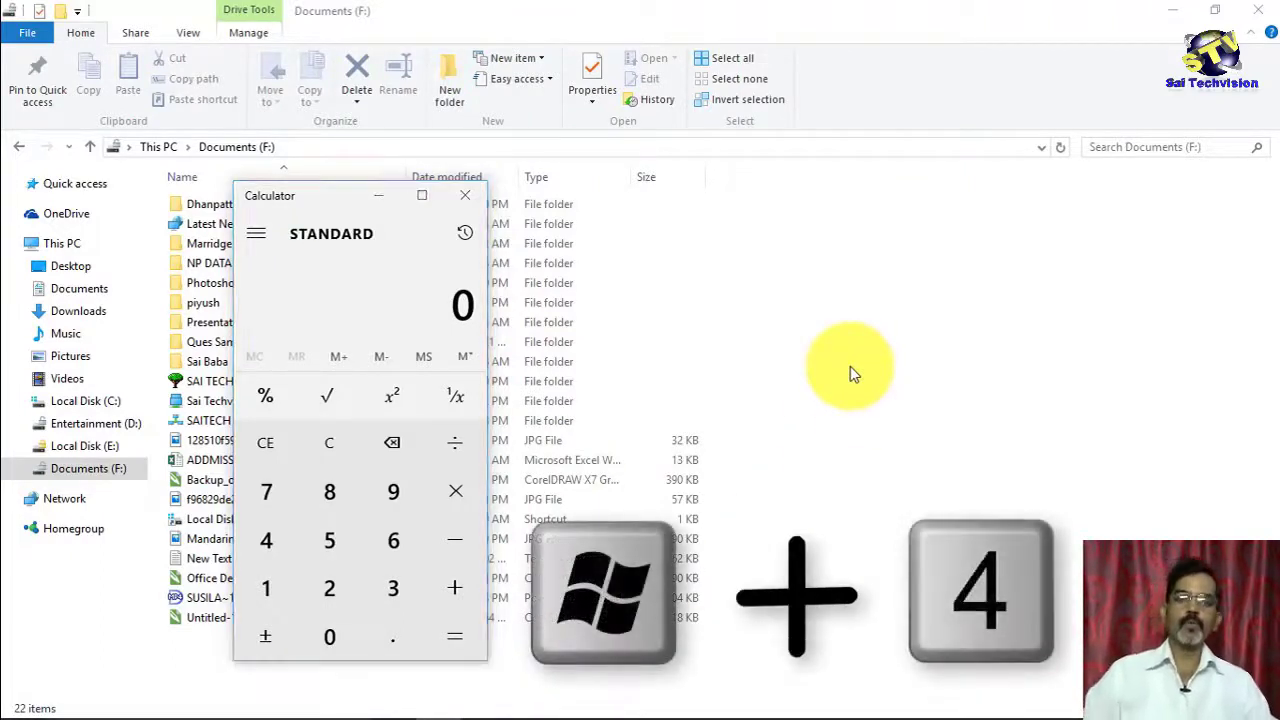
{"action": "key", "text": "super+4"}
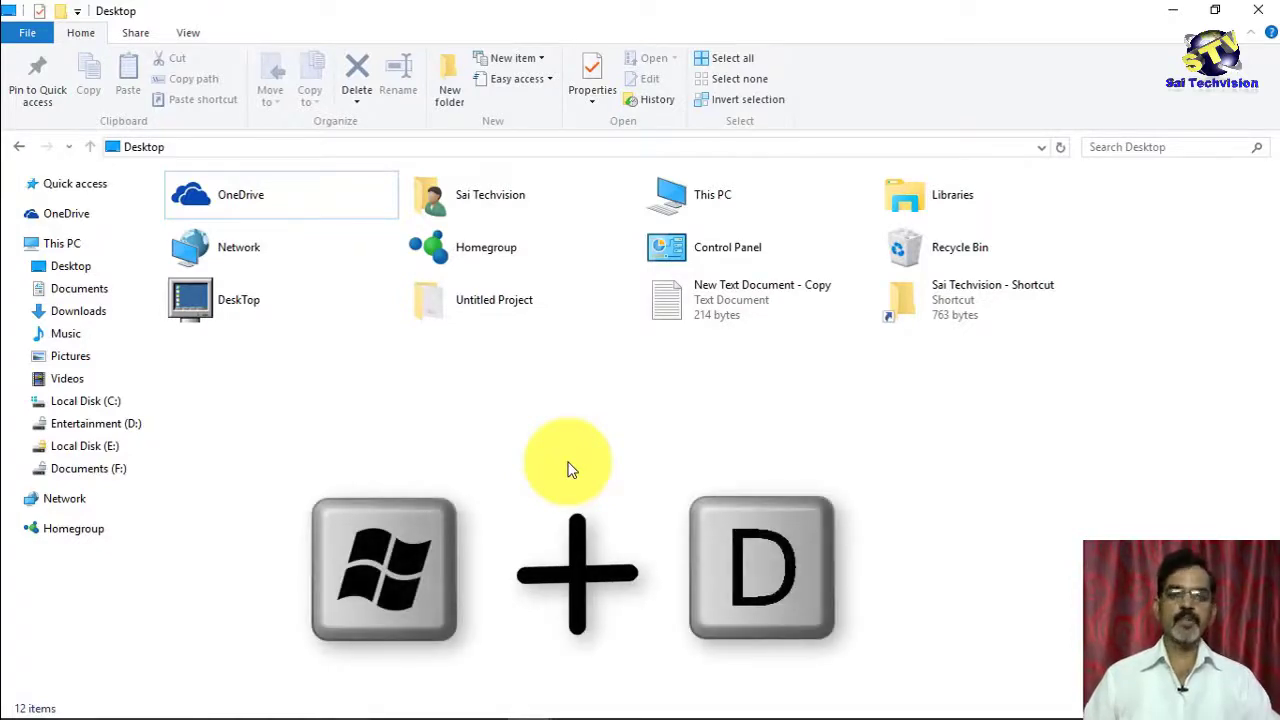
Step: Show the desktop and restore all windows twice, and minimize the Untitled Project window
{"action": "key", "text": "super+d"}
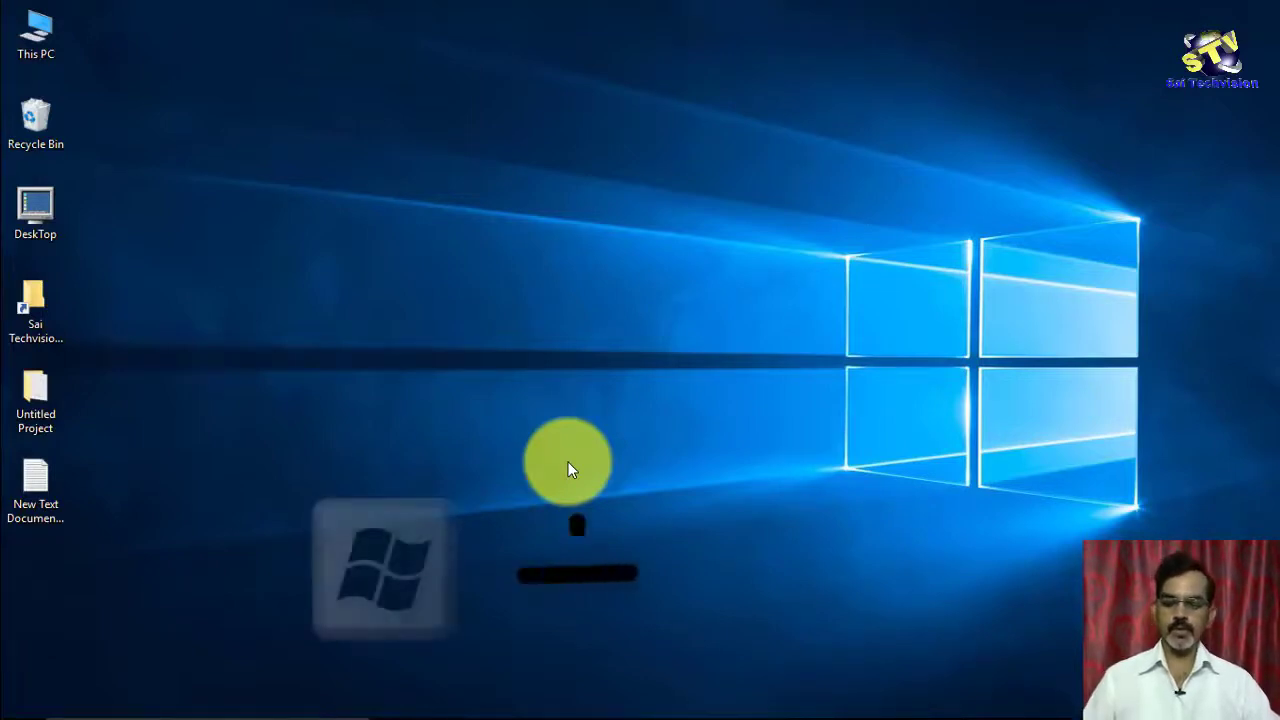
{"action": "key", "text": "super+d"}
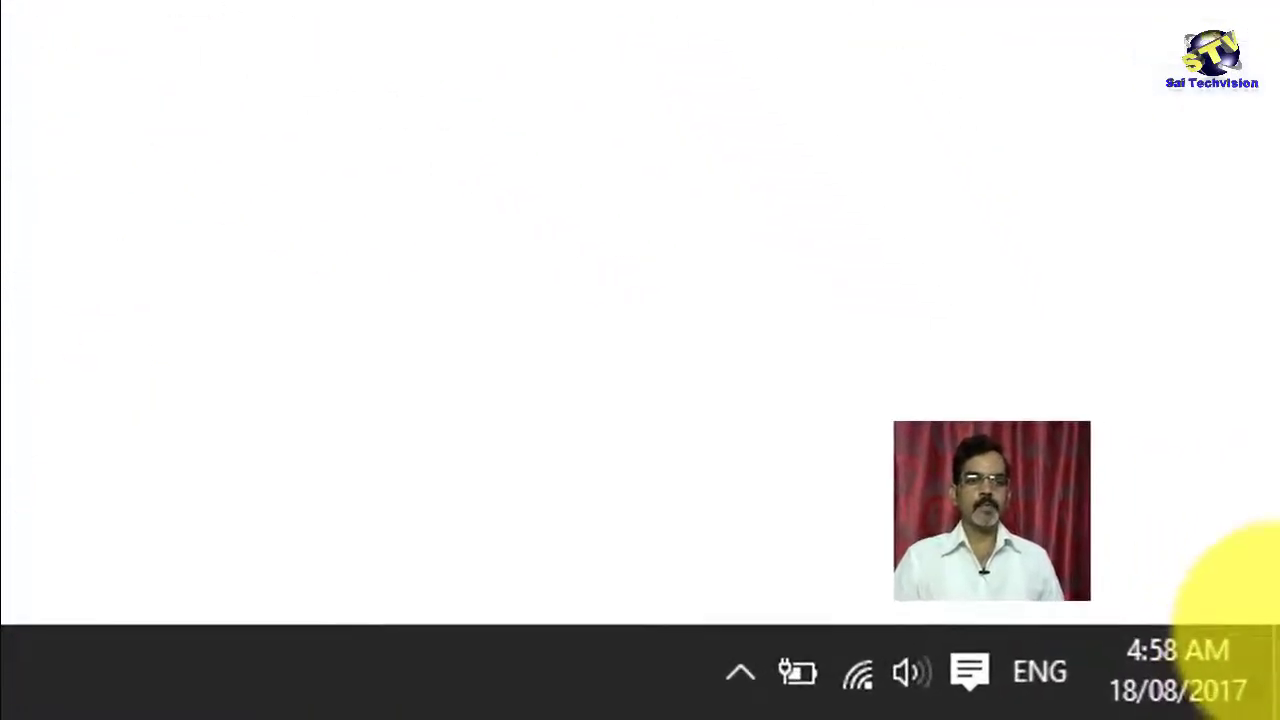
{"action": "left_click", "coordinate": [1276, 697]}
{"action": "left_click", "coordinate": [1276, 668]}
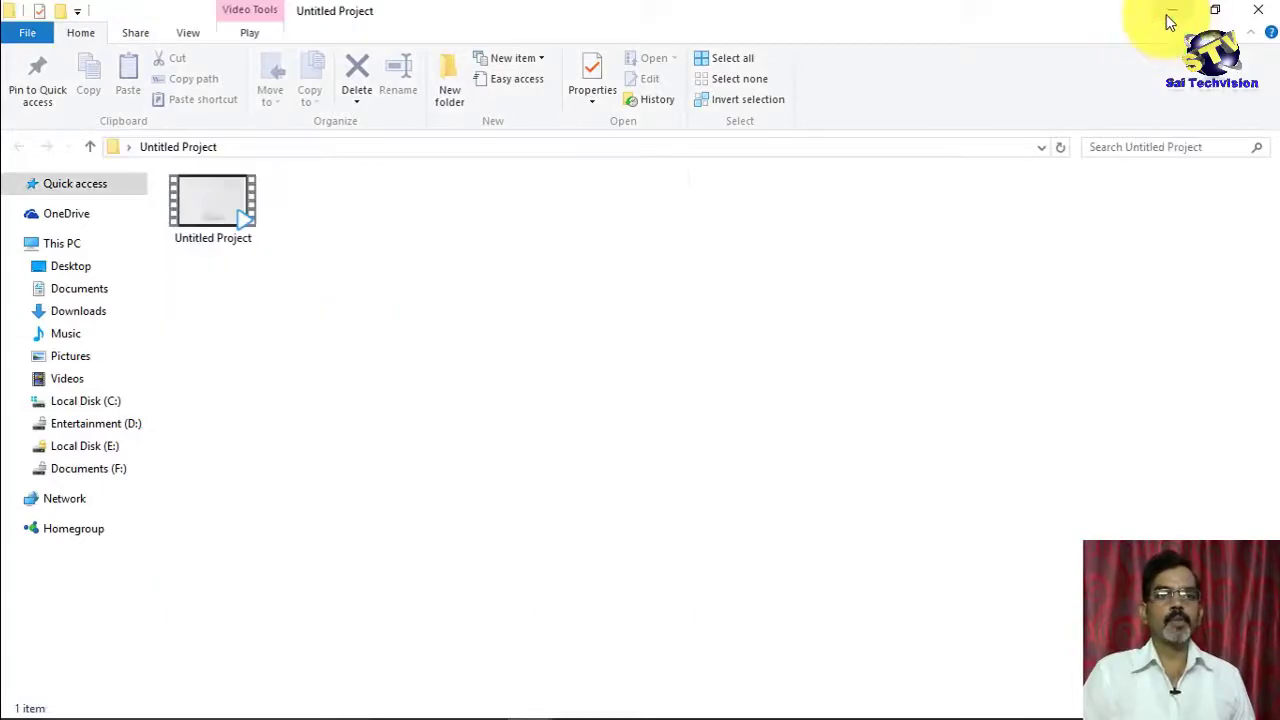
{"action": "left_click", "coordinate": [1170, 14]}
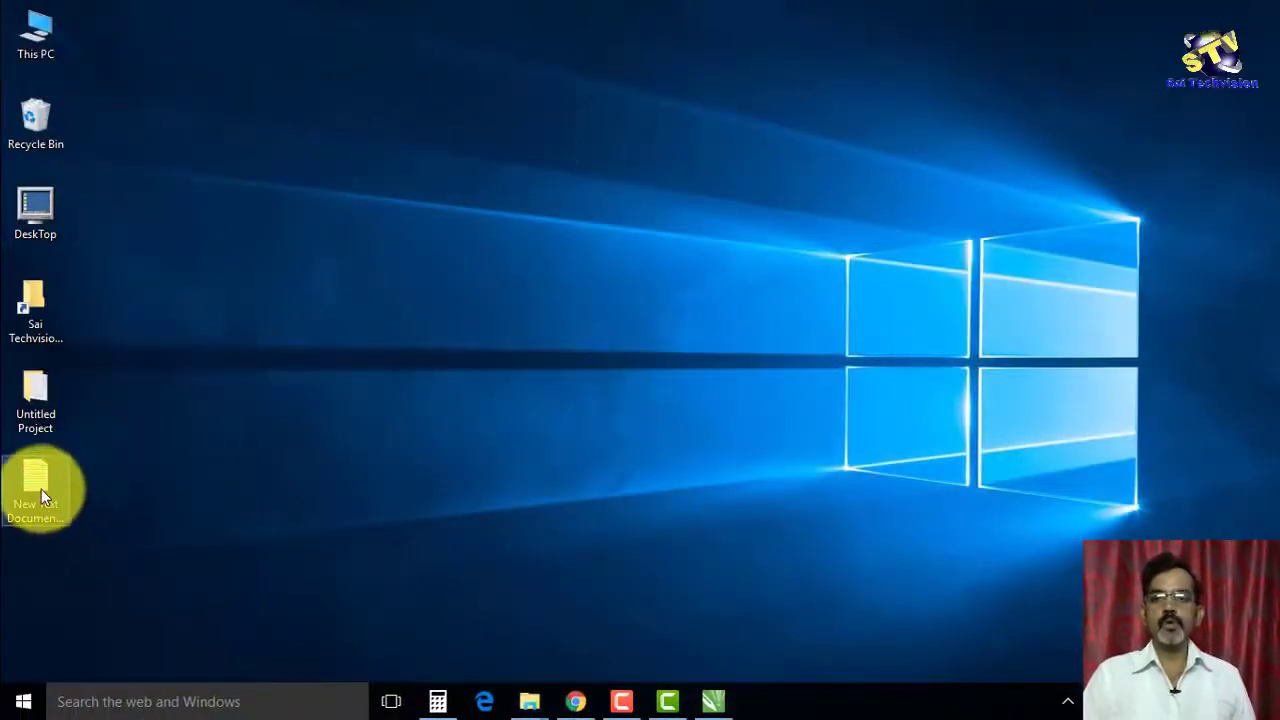
Step: Duplicate the New Text Document - Copy file onto an empty desktop area, and duplicate that new copy below it
{"action": "left_click_drag", "start_coordinate": [41, 489], "coordinate": [30, 488]}
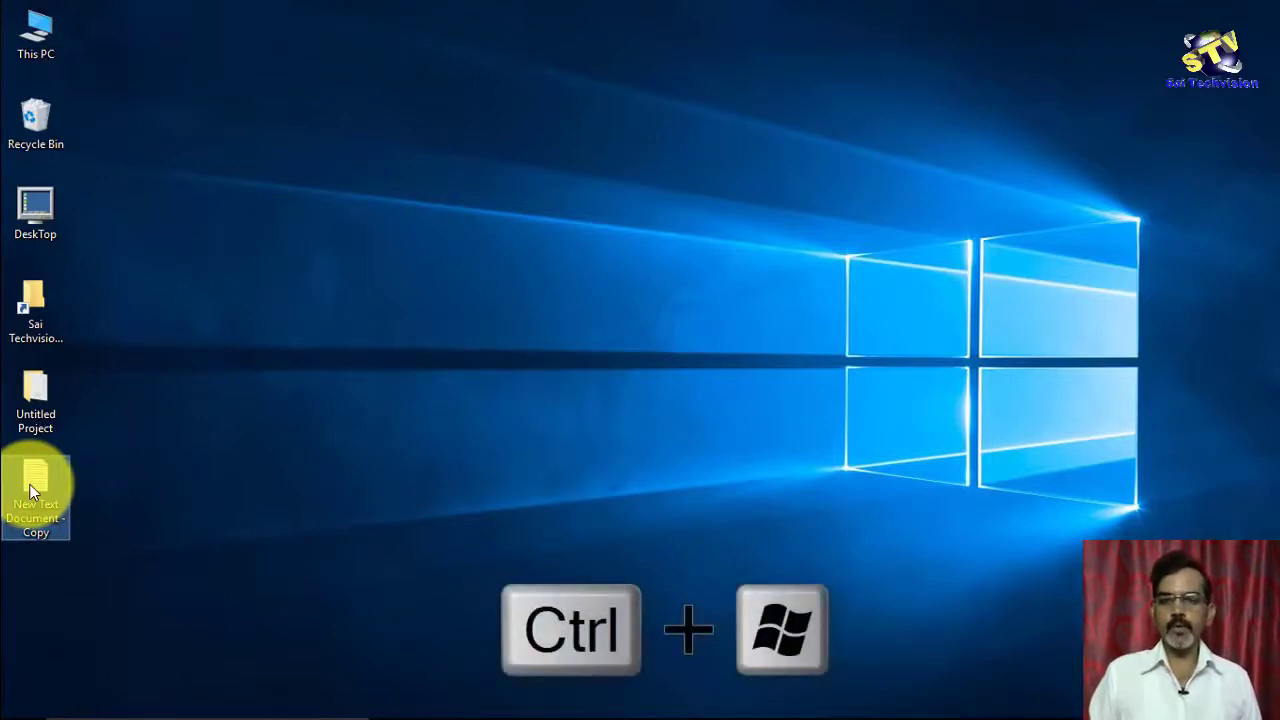
{"action": "left_click_drag", "start_coordinate": [30, 490], "coordinate": [215, 160]}
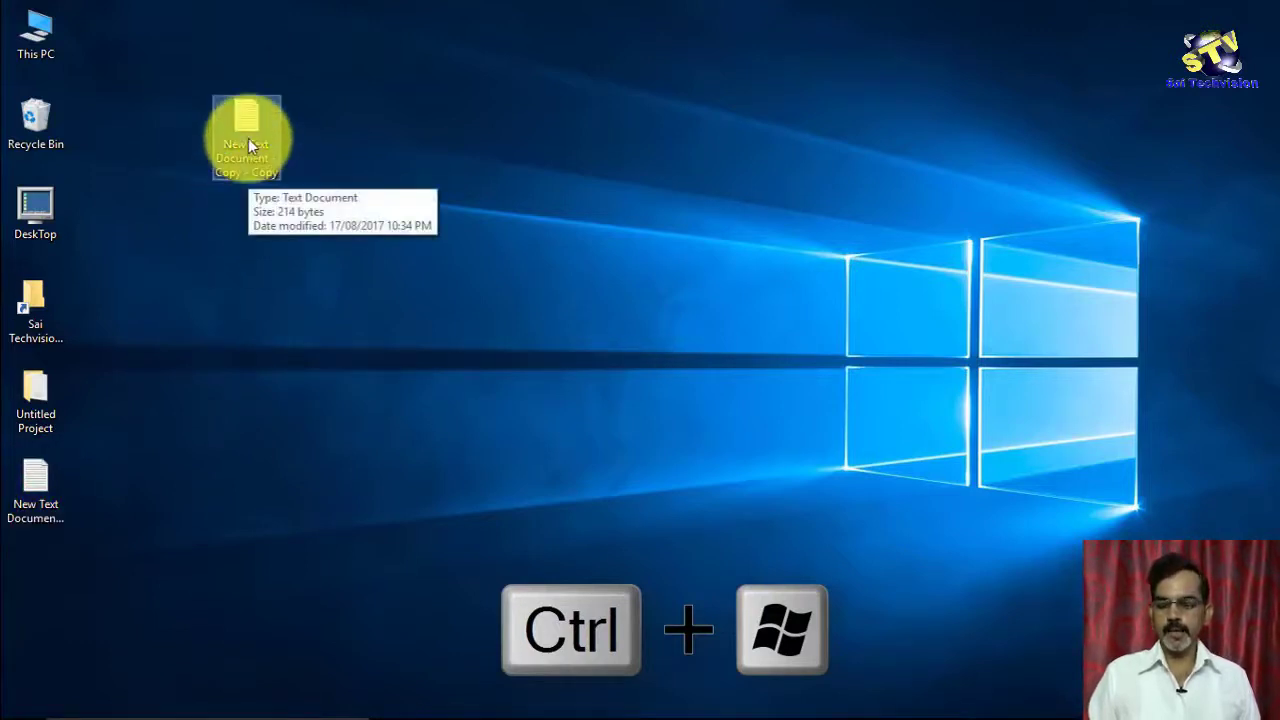
{"action": "left_click_drag", "start_coordinate": [248, 140], "coordinate": [305, 381]}
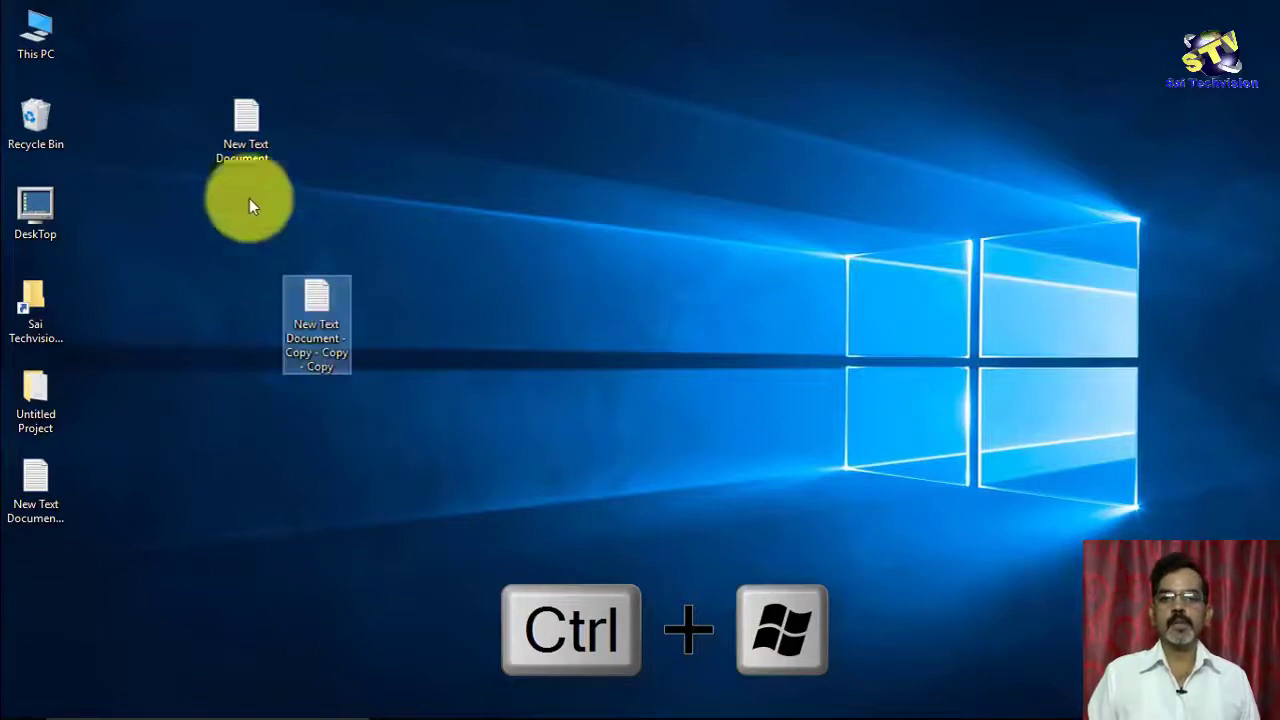
Step: Open the Sai Techvision shortcut, then close the open folder windows and CorelDRAW X7, saving the changes to Corel Draw Thumbnail
{"action": "double_click", "coordinate": [29, 318]}
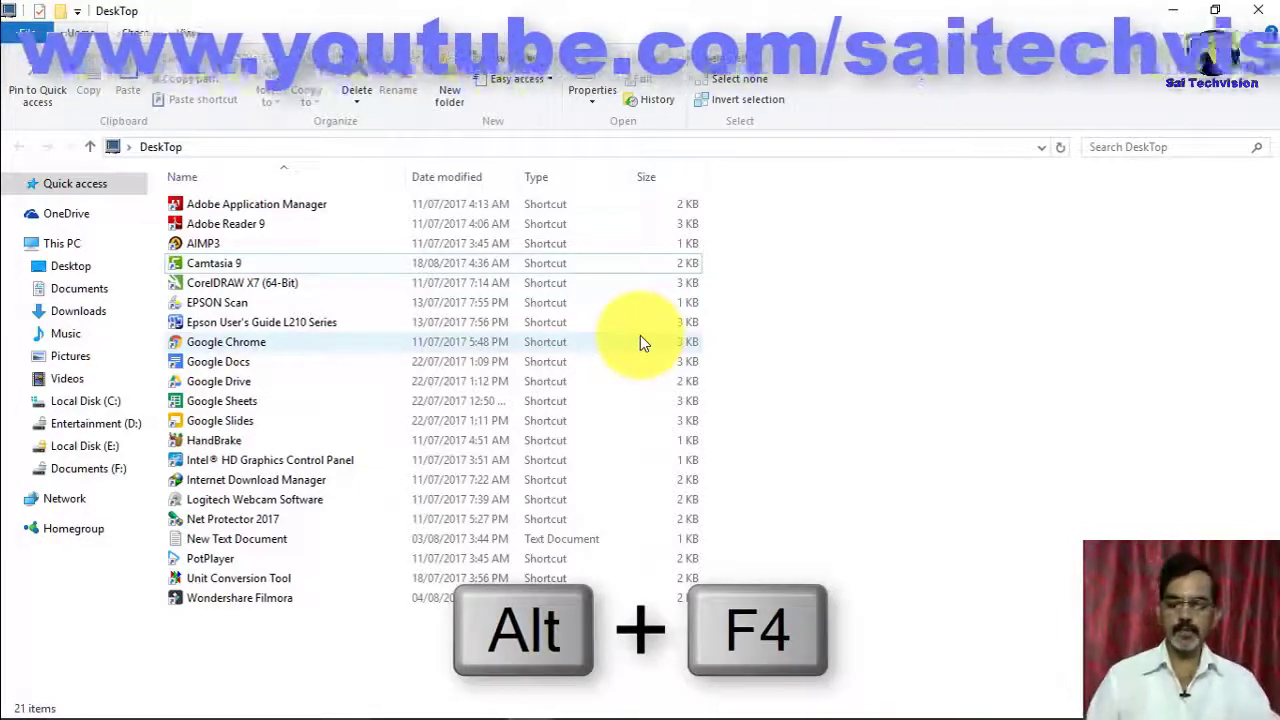
{"action": "key", "text": "alt+F4"}
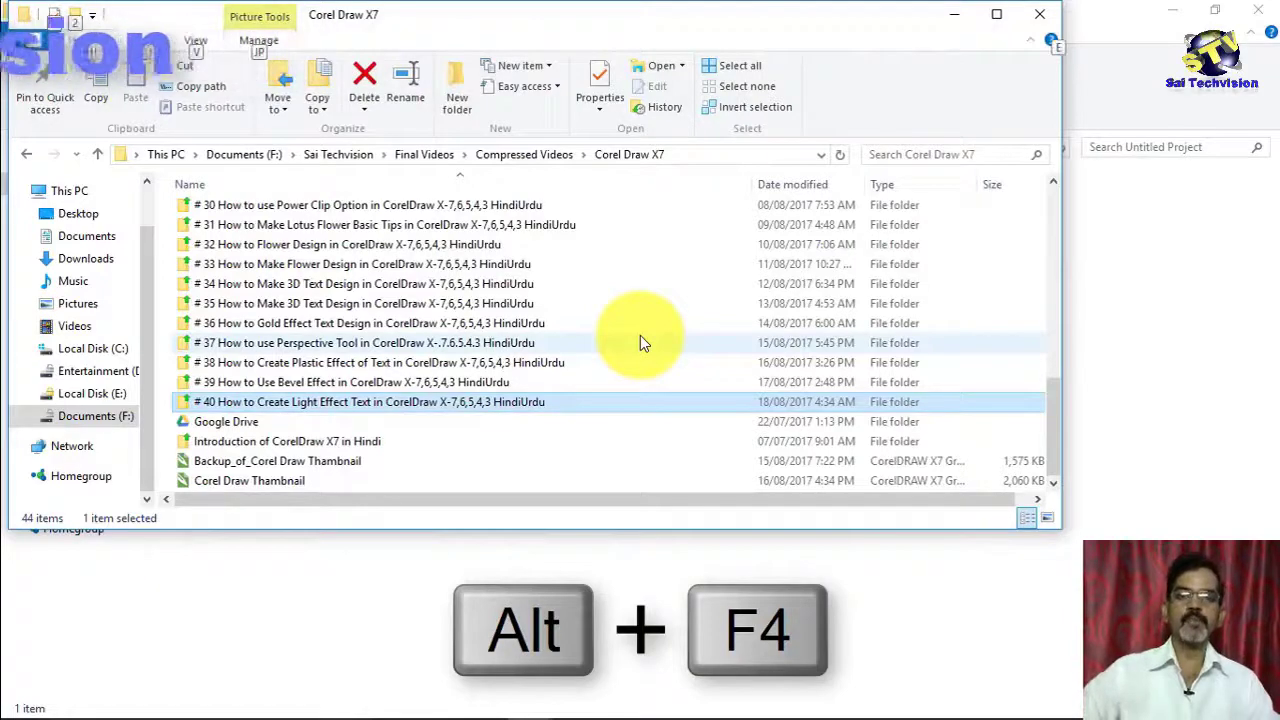
{"action": "key", "text": "alt+F4"}
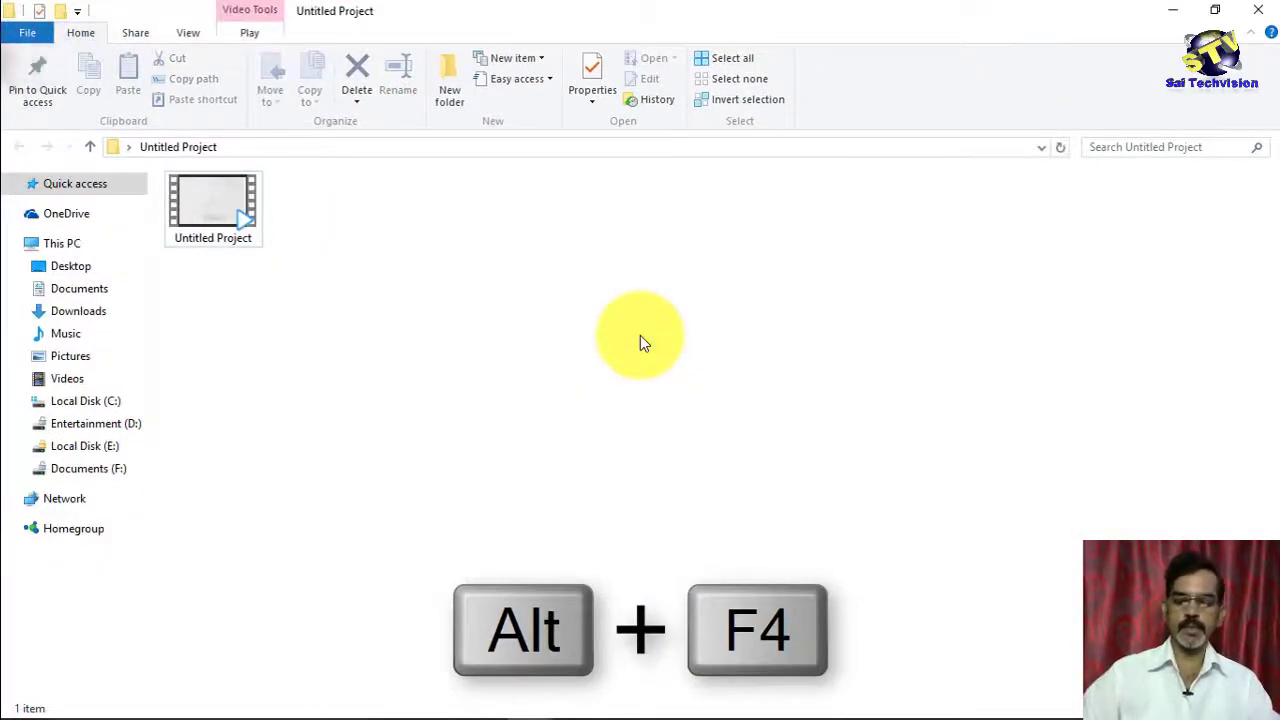
{"action": "key", "text": "alt+F4"}
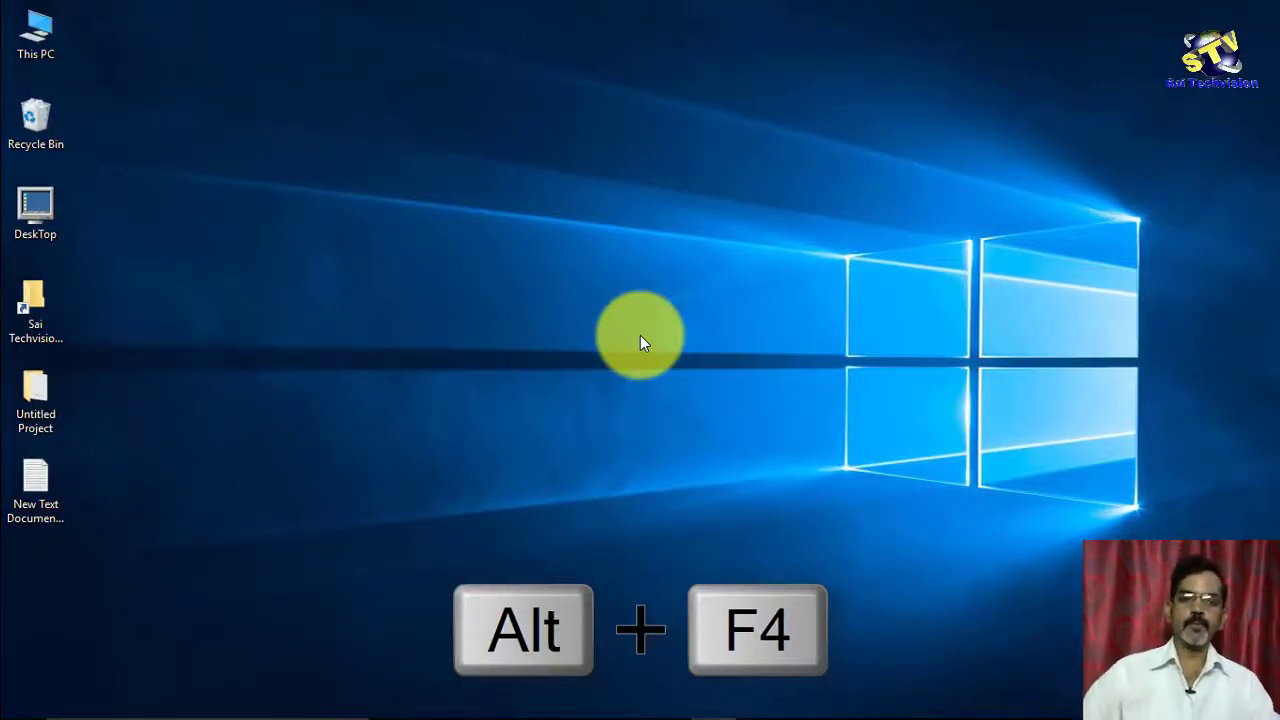
{"action": "key", "text": "alt+F4"}
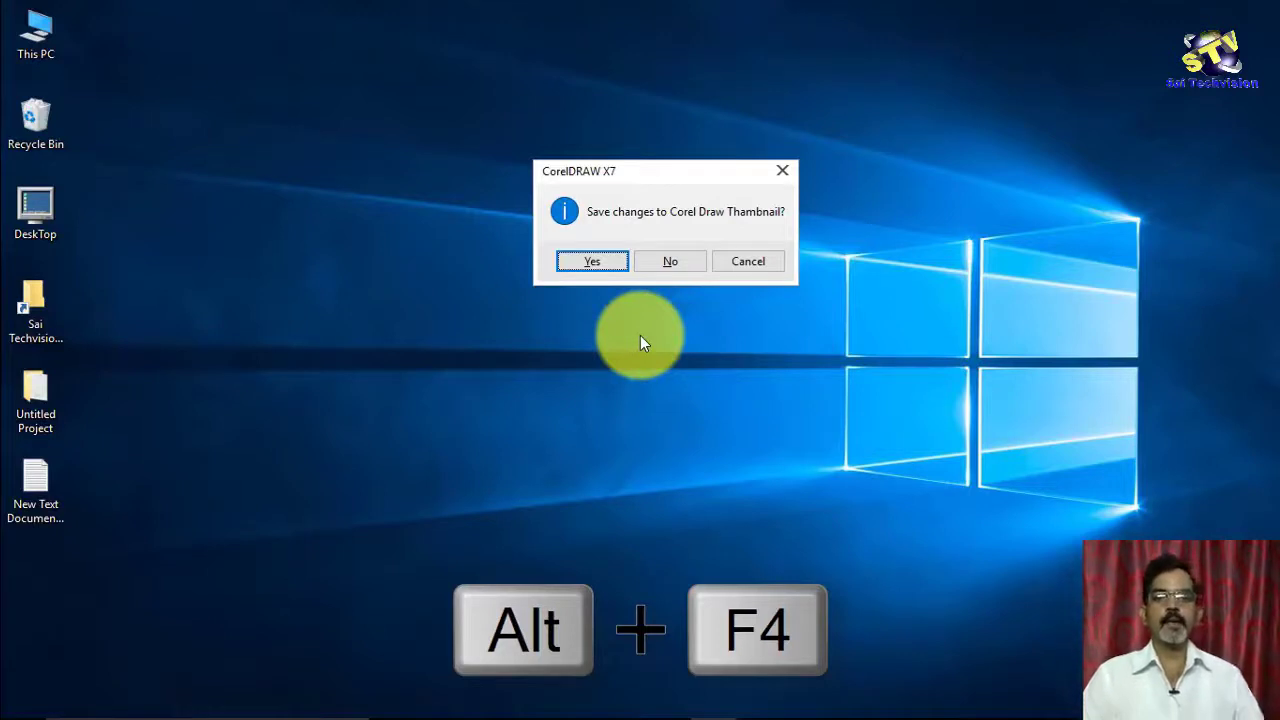
{"action": "key", "text": "Return"}
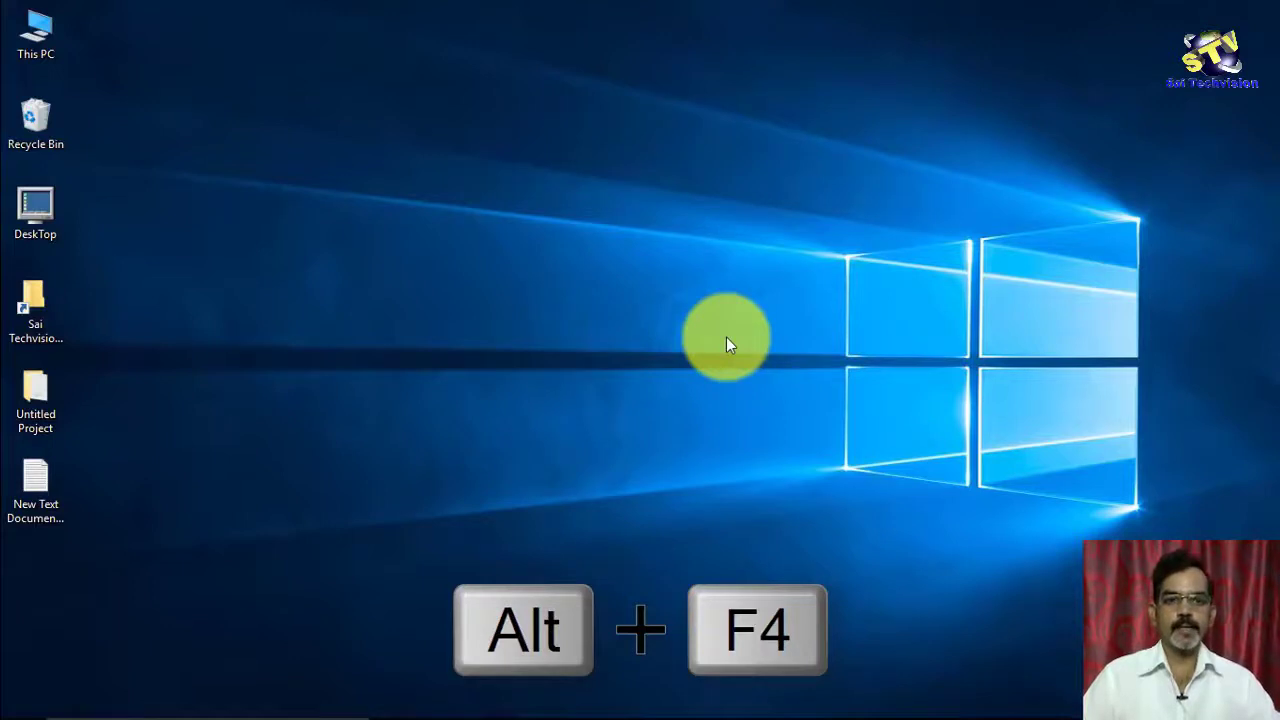
Step: Open the Shut Down Windows dialog from the desktop, try the Restart and Shut down options, and cancel it
{"action": "key", "text": "alt+F4"}
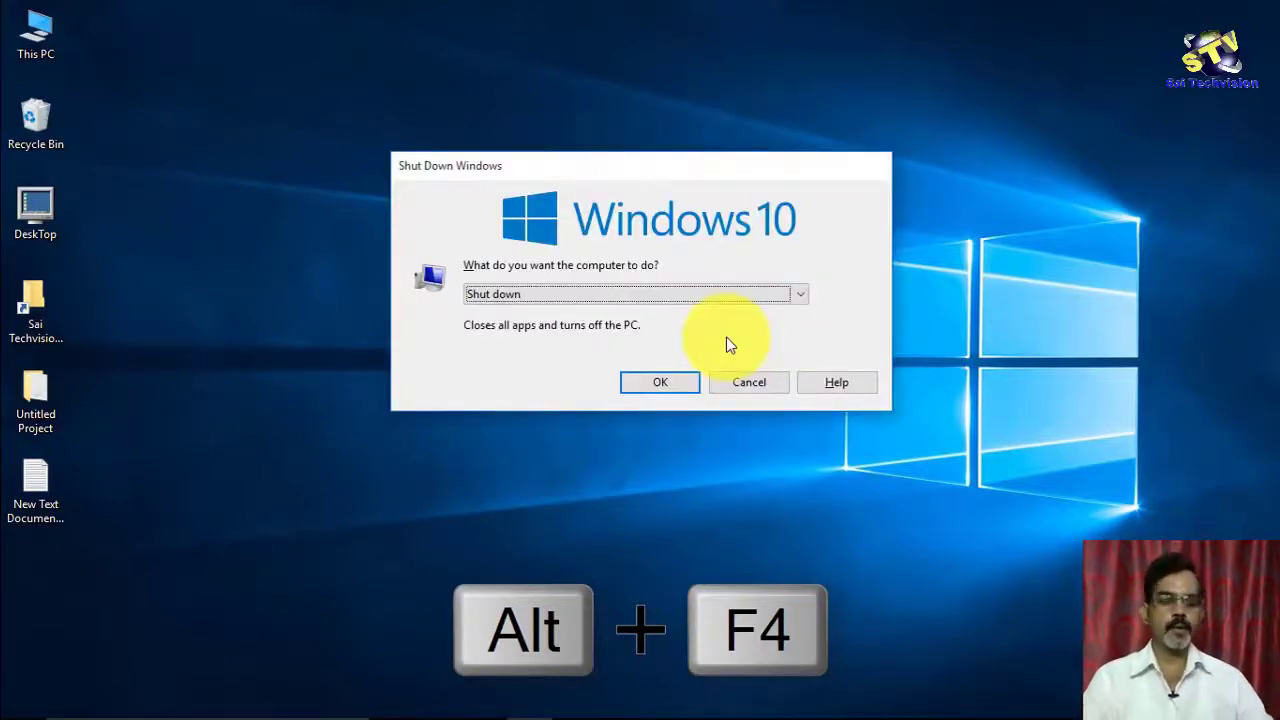
{"action": "key", "text": "Down"}
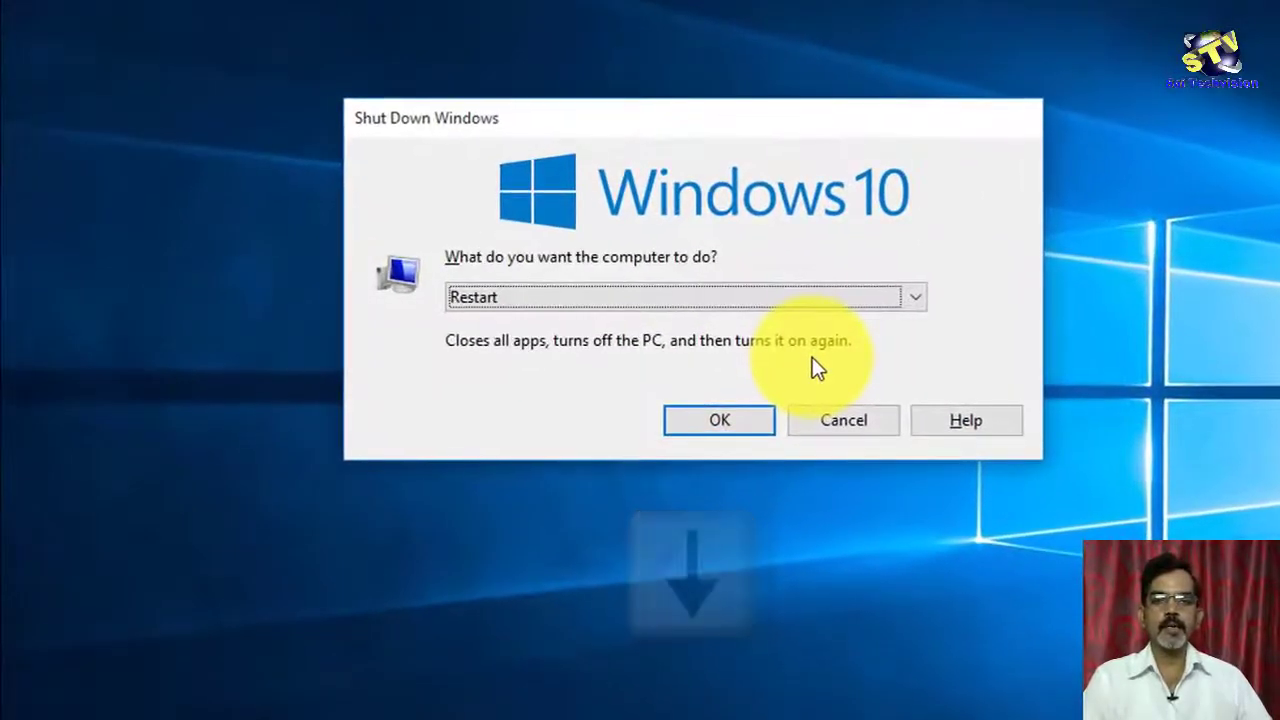
{"action": "key", "text": "Up"}
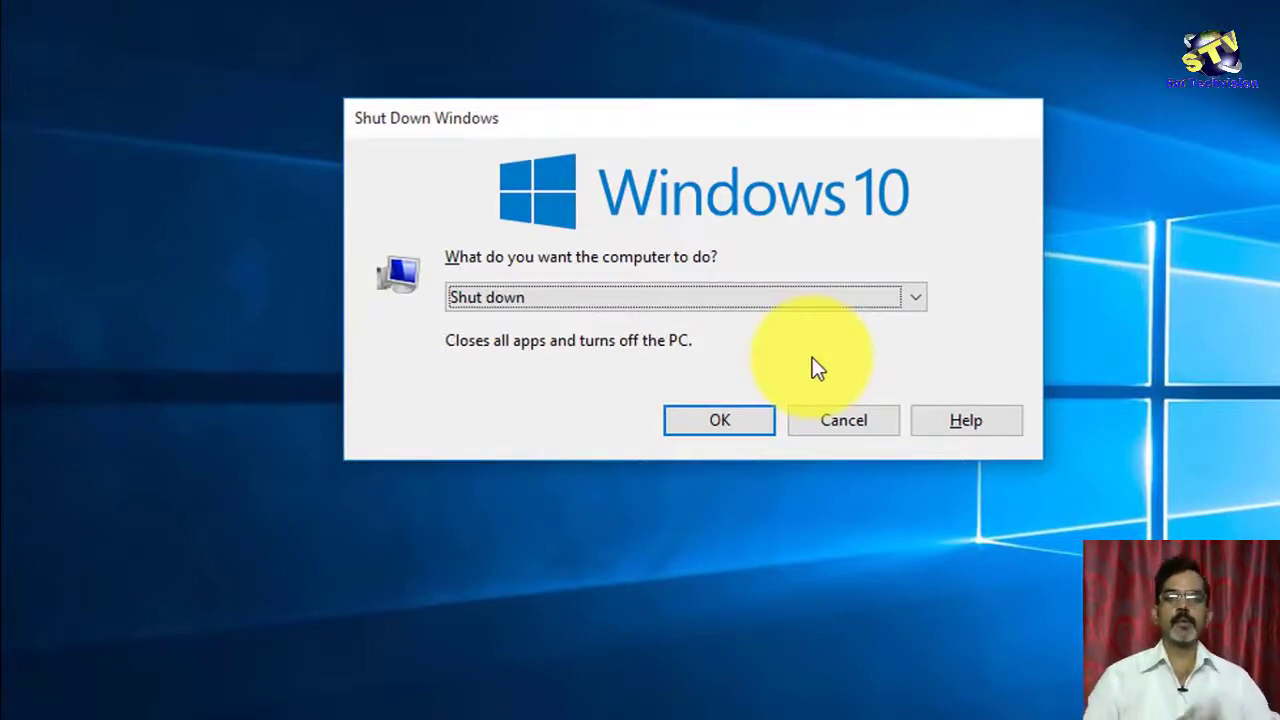
{"action": "key", "text": "Escape"}
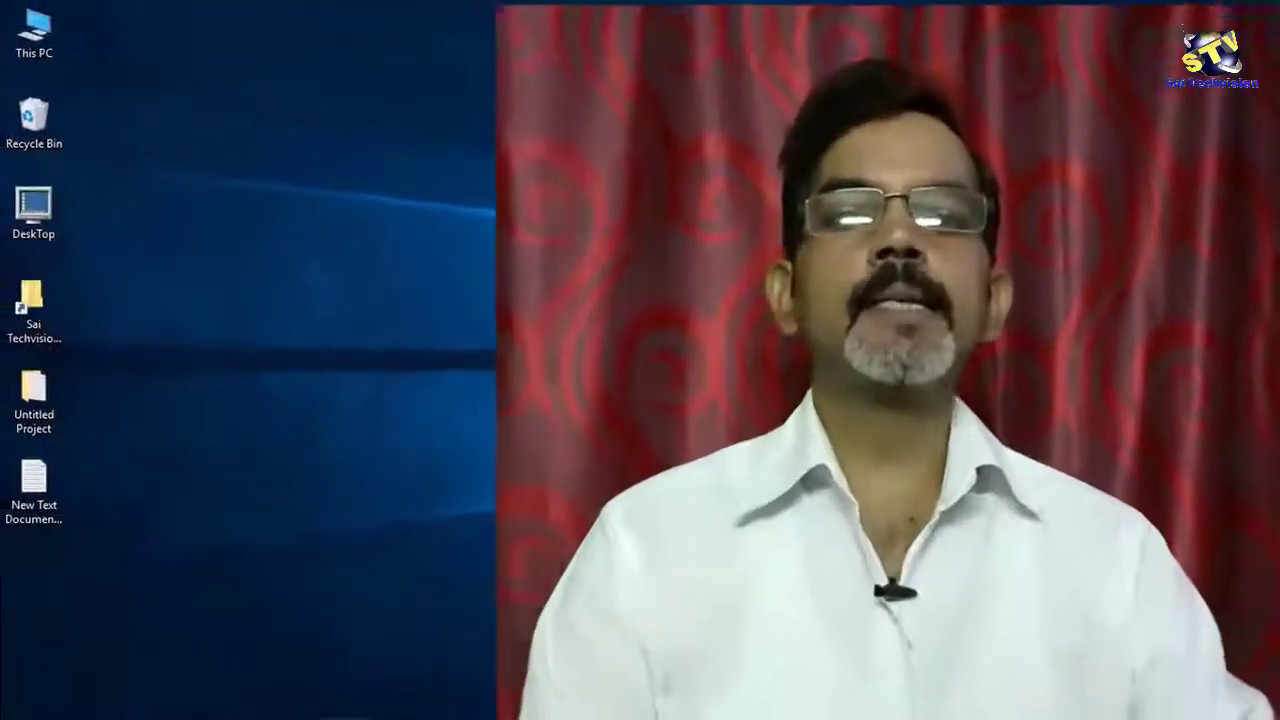